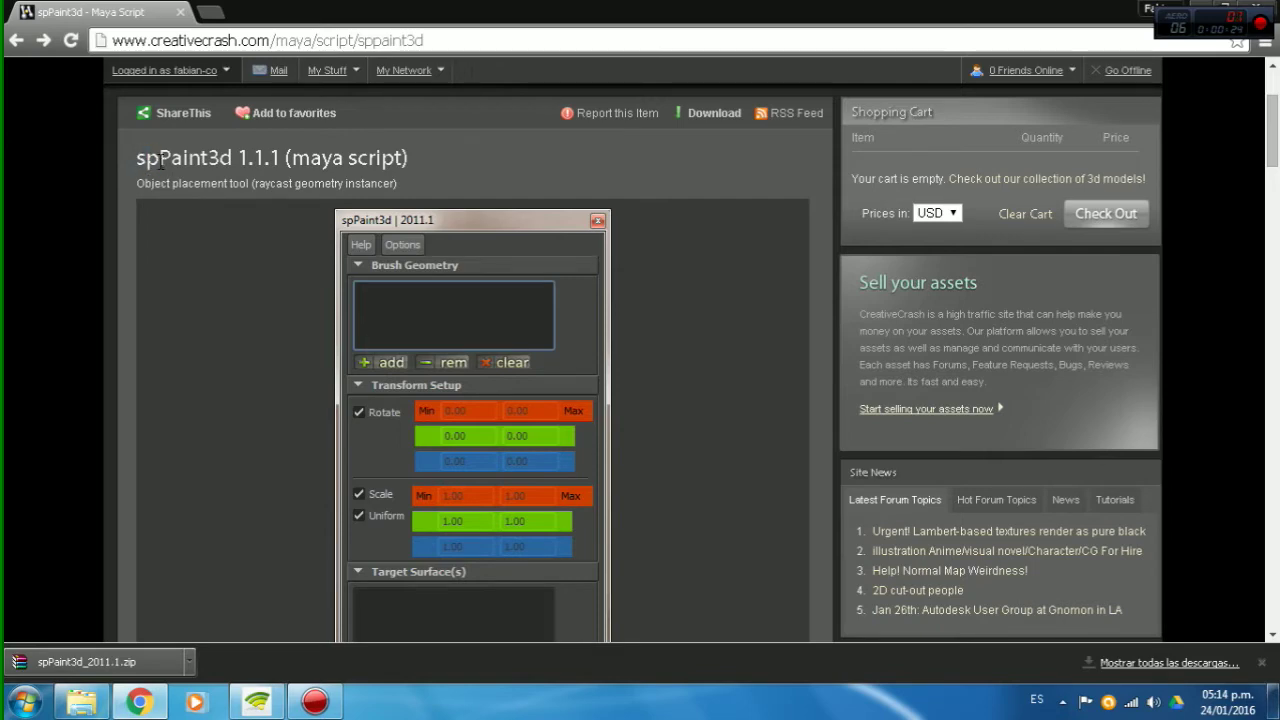
Step: Scroll the spPaint3d page to the start of the installation instructions and highlight it
{"action": "scroll", "coordinate": [83, 280], "scroll_direction": "down", "scroll_amount": 4}
{"action": "scroll", "coordinate": [77, 273], "scroll_direction": "down", "scroll_amount": 7}
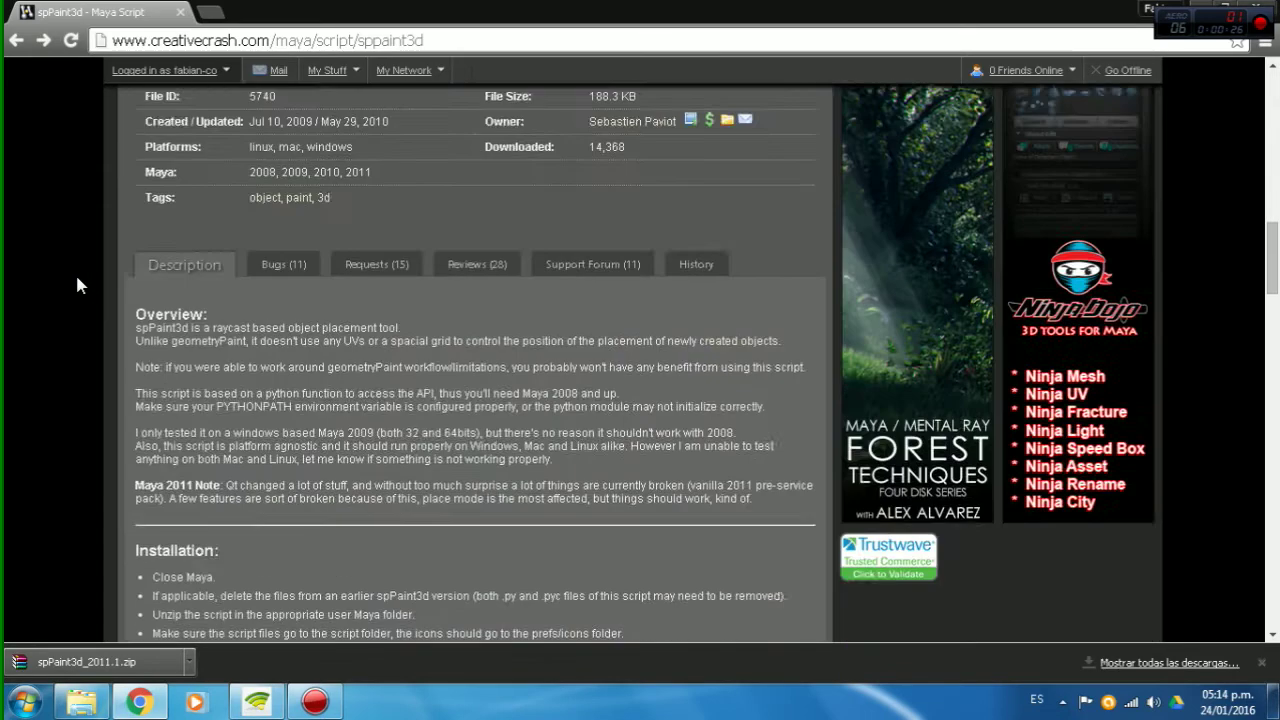
{"action": "scroll", "coordinate": [79, 300], "scroll_direction": "down", "scroll_amount": 2}
{"action": "left_click_drag", "start_coordinate": [136, 268], "coordinate": [230, 313]}
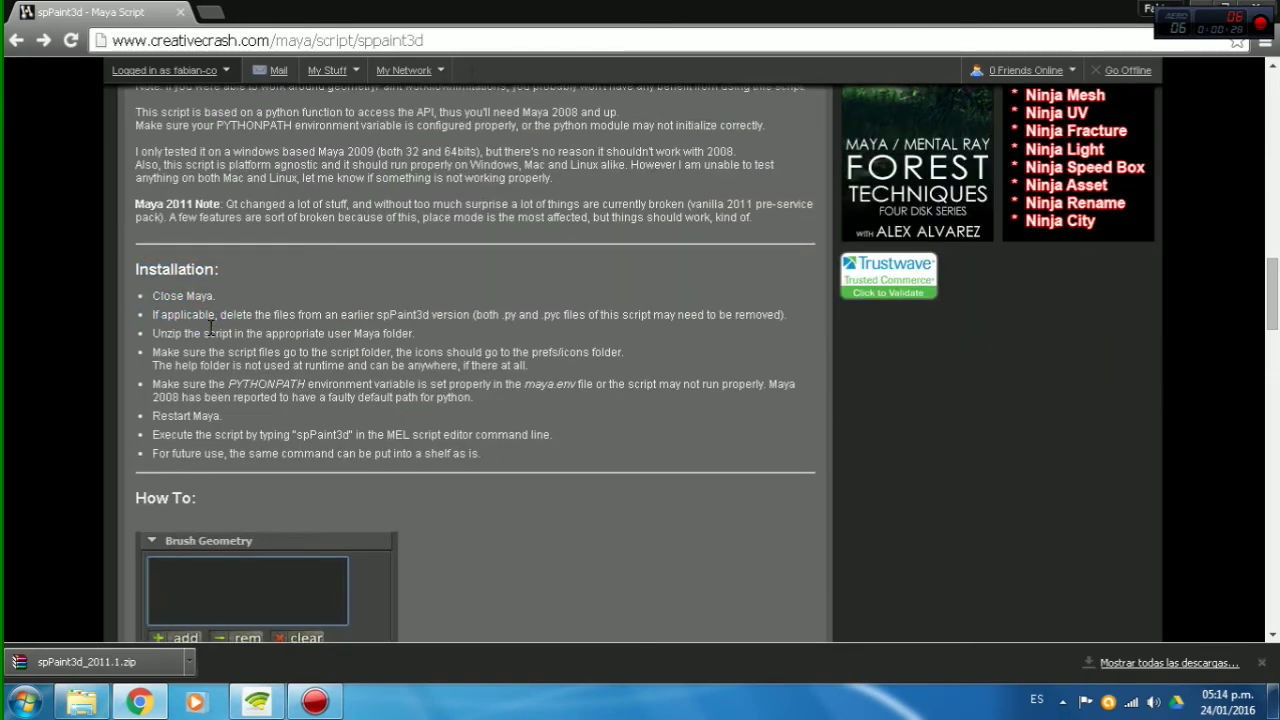
{"action": "scroll", "coordinate": [211, 330], "scroll_direction": "up", "scroll_amount": 5}
{"action": "scroll", "coordinate": [206, 337], "scroll_direction": "up", "scroll_amount": 4}
{"action": "scroll", "coordinate": [208, 340], "scroll_direction": "up", "scroll_amount": 4}
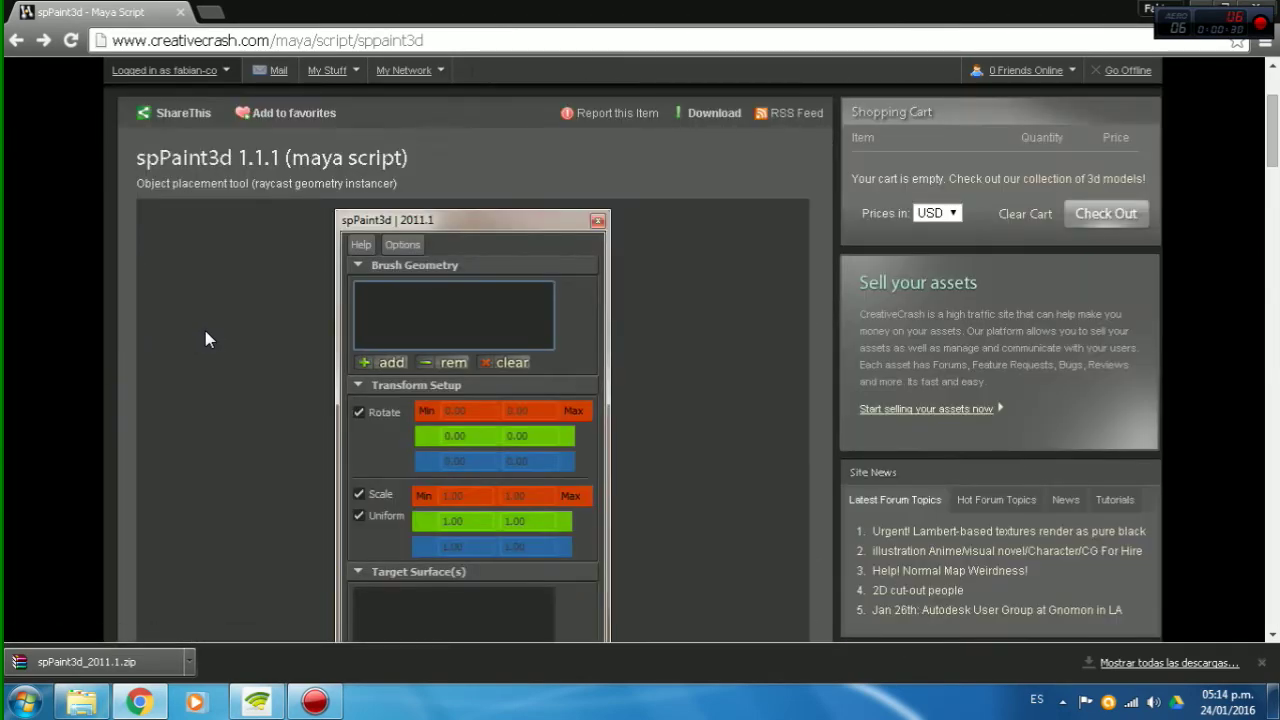
{"action": "scroll", "coordinate": [206, 337], "scroll_direction": "down", "scroll_amount": 1}
{"action": "scroll", "coordinate": [206, 337], "scroll_direction": "up", "scroll_amount": 1}
{"action": "scroll", "coordinate": [165, 319], "scroll_direction": "up", "scroll_amount": 2}
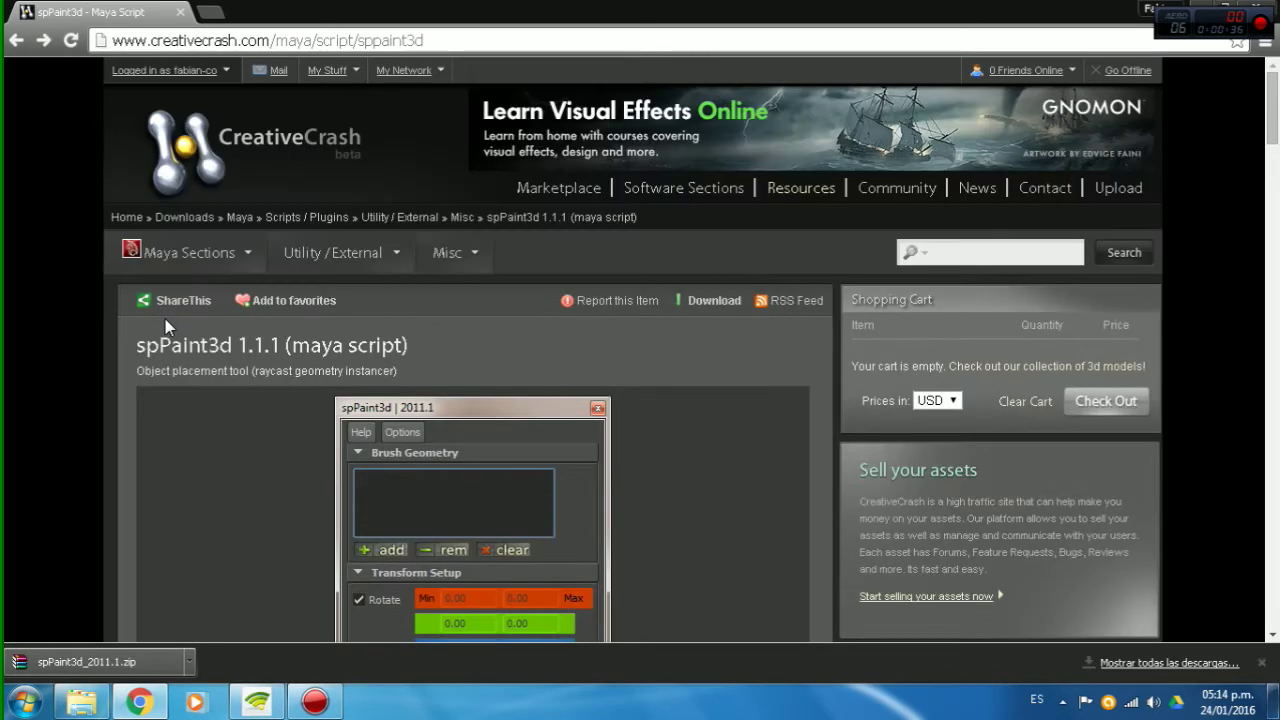
{"action": "scroll", "coordinate": [167, 326], "scroll_direction": "down", "scroll_amount": 2}
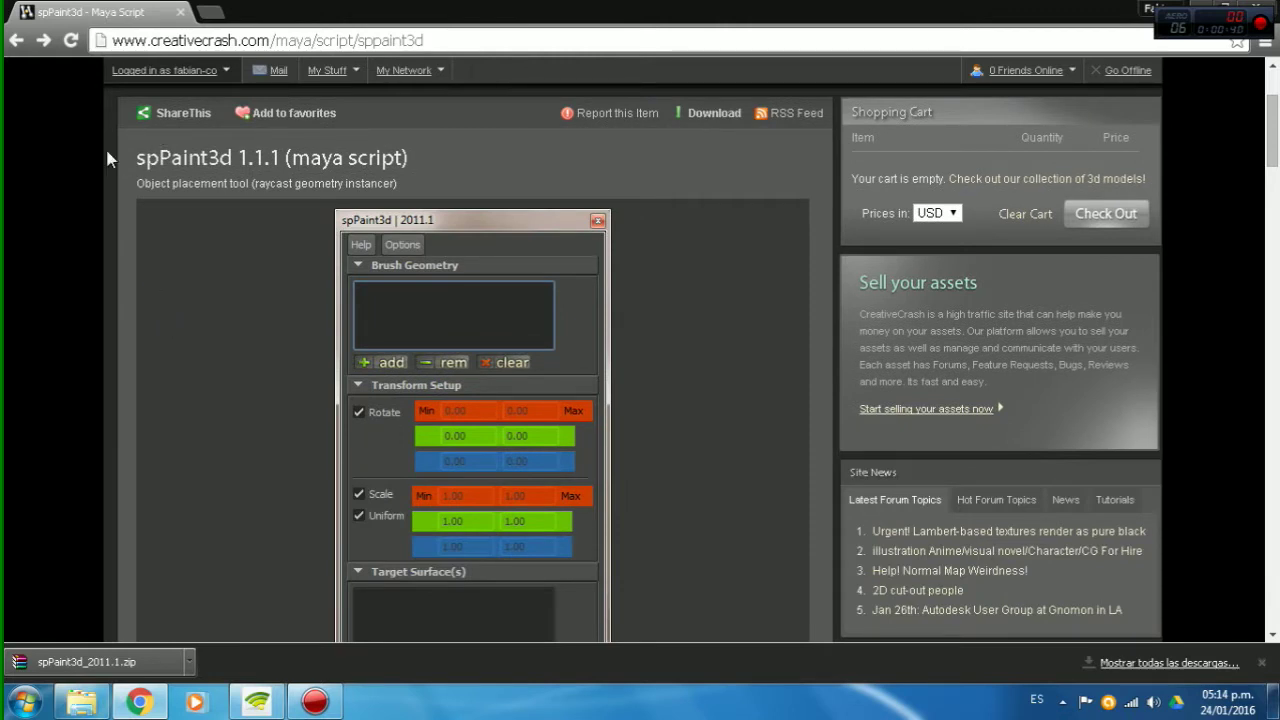
Step: Highlight the CreativeCrash site name in the address bar, then scroll through the page
{"action": "left_click_drag", "start_coordinate": [152, 41], "coordinate": [239, 41]}
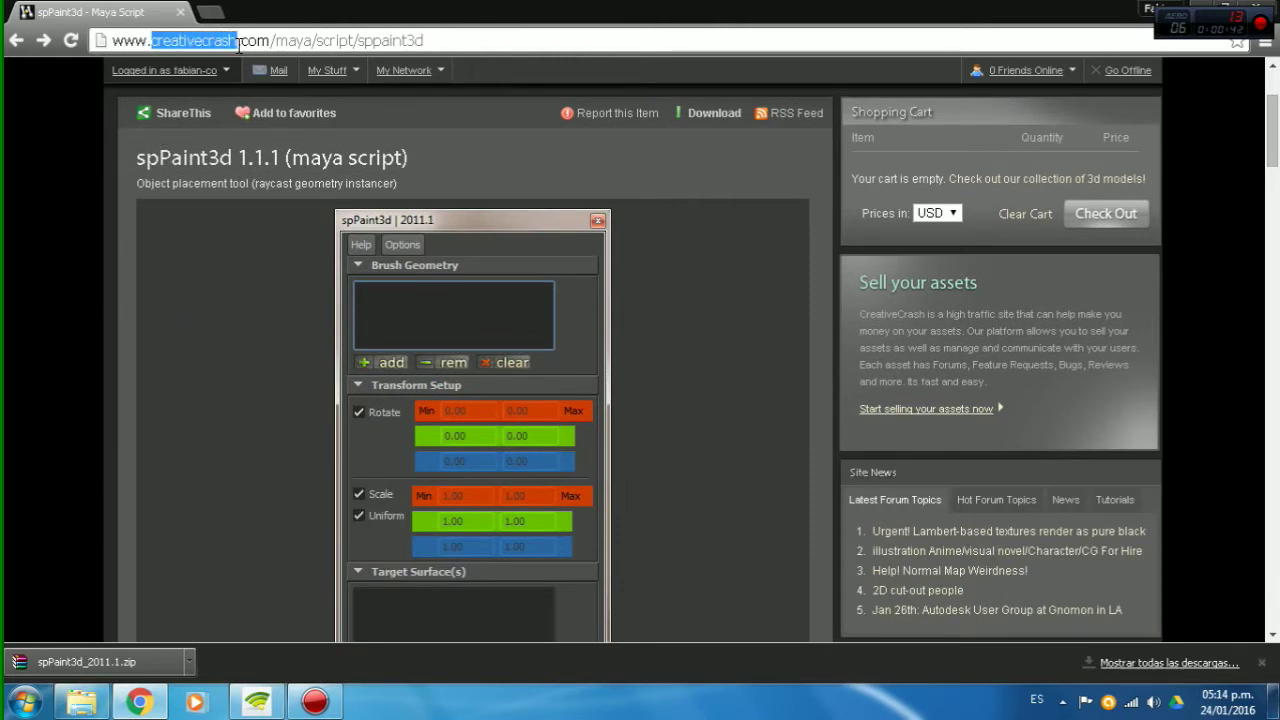
{"action": "left_click", "coordinate": [48, 289]}
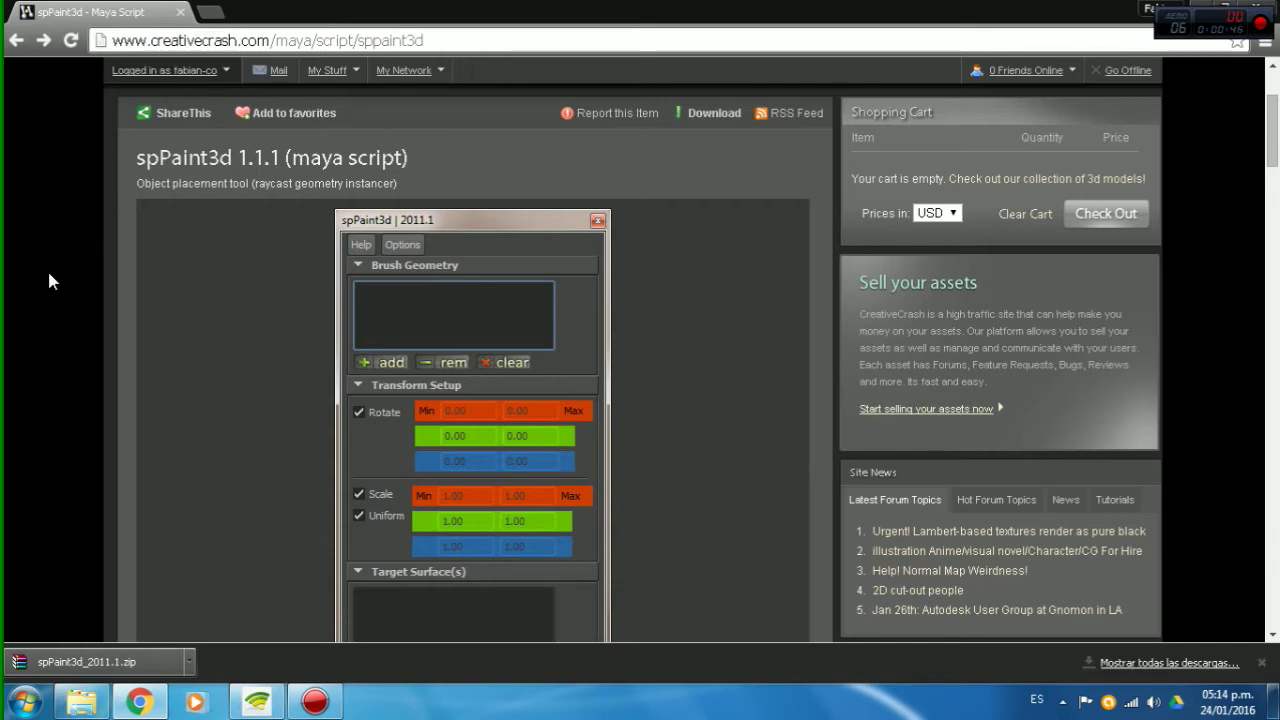
{"action": "scroll", "coordinate": [15, 334], "scroll_direction": "down", "scroll_amount": 5}
{"action": "scroll", "coordinate": [22, 333], "scroll_direction": "down", "scroll_amount": 5}
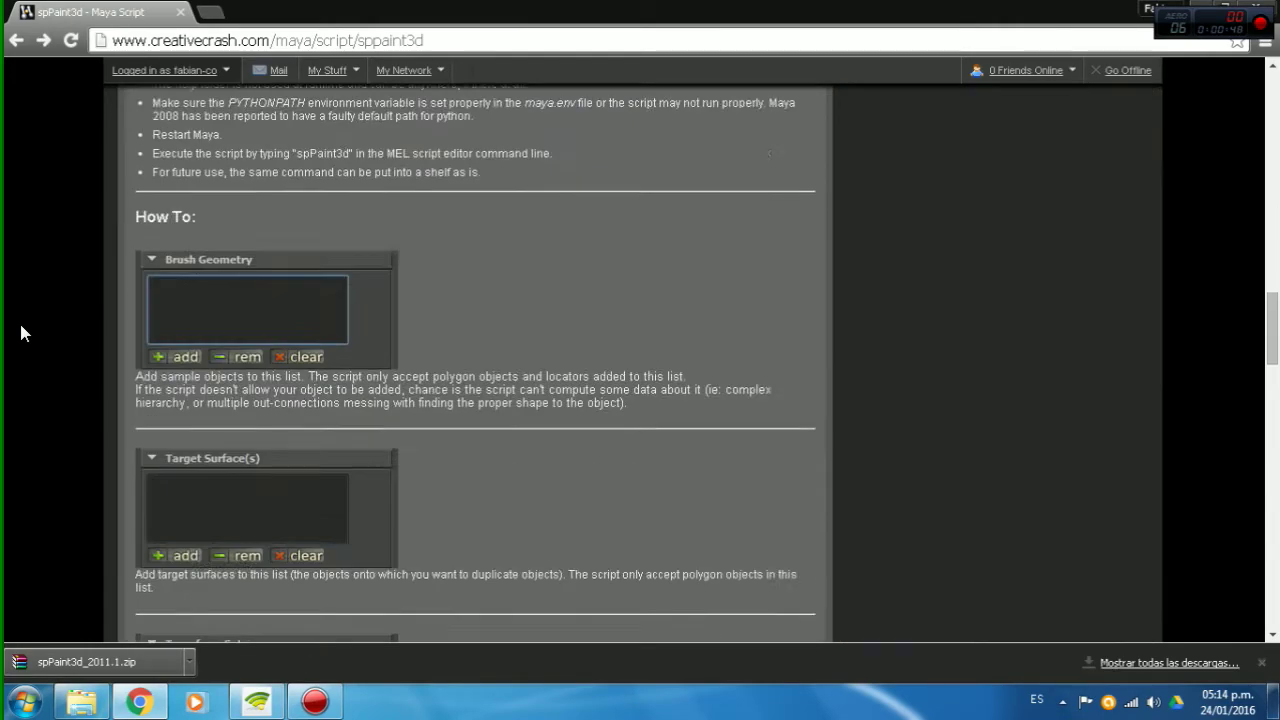
{"action": "scroll", "coordinate": [25, 333], "scroll_direction": "down", "scroll_amount": 5}
{"action": "scroll", "coordinate": [26, 331], "scroll_direction": "down", "scroll_amount": 3}
{"action": "scroll", "coordinate": [26, 331], "scroll_direction": "down", "scroll_amount": 4}
{"action": "scroll", "coordinate": [26, 331], "scroll_direction": "up", "scroll_amount": 3}
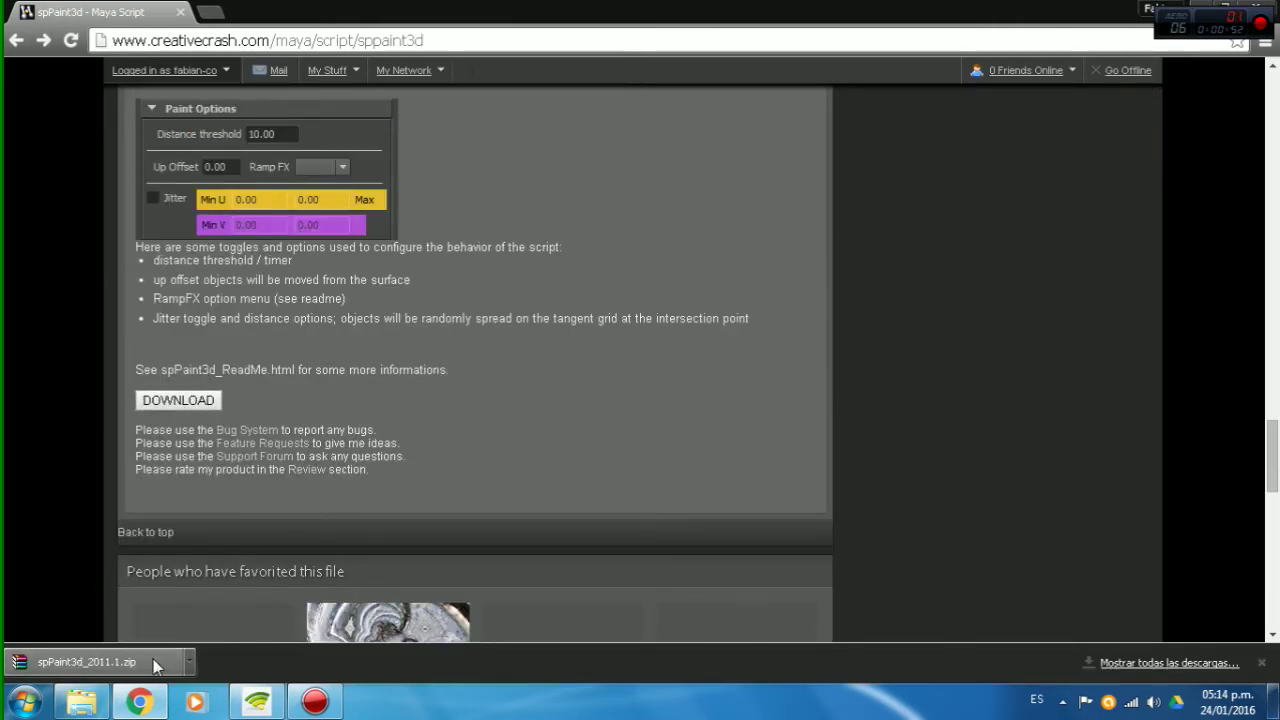
Step: Inspect spPaint3d_2011.1.zip in the download folder without extracting it
{"action": "left_click", "coordinate": [82, 703]}
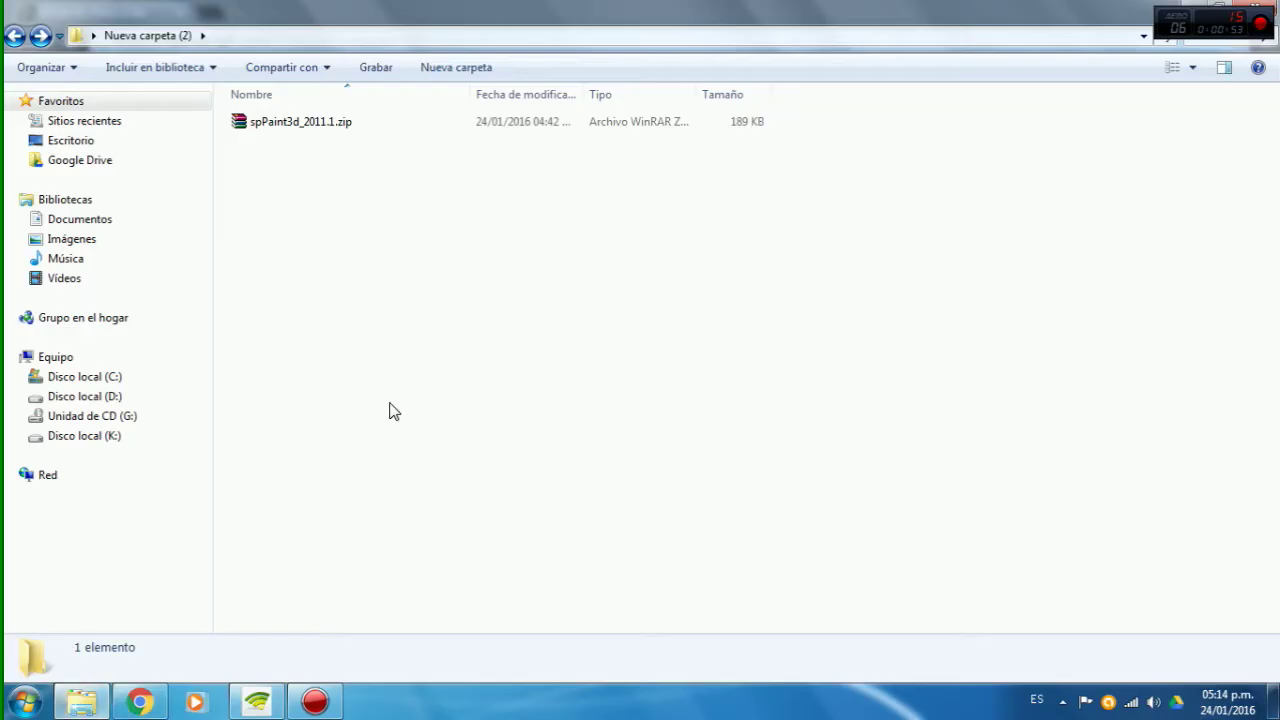
{"action": "mouse_move", "coordinate": [497, 346]}
{"action": "left_mouse_down"}
{"action": "mouse_move", "coordinate": [223, 149]}
{"action": "mouse_move", "coordinate": [240, 125]}
{"action": "left_mouse_up"}
{"action": "left_click", "coordinate": [285, 190]}
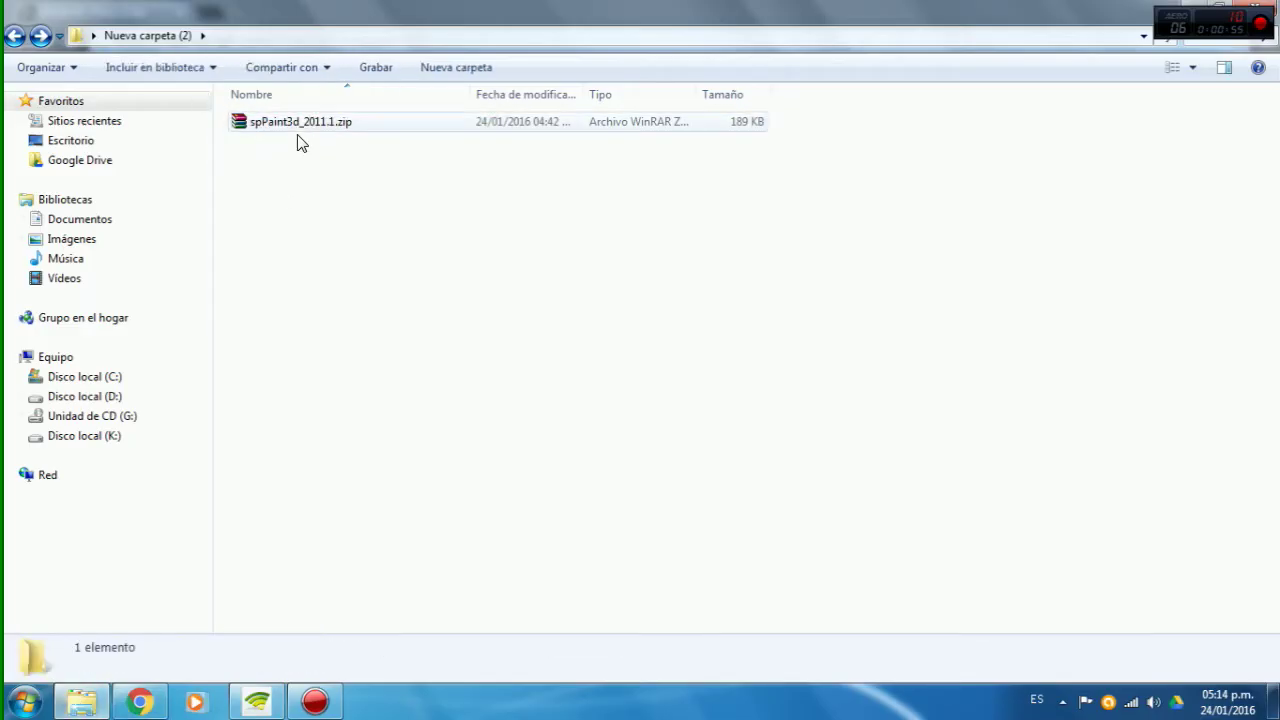
{"action": "left_click", "coordinate": [298, 126]}
{"action": "left_click", "coordinate": [303, 155]}
{"action": "right_click", "coordinate": [305, 123]}
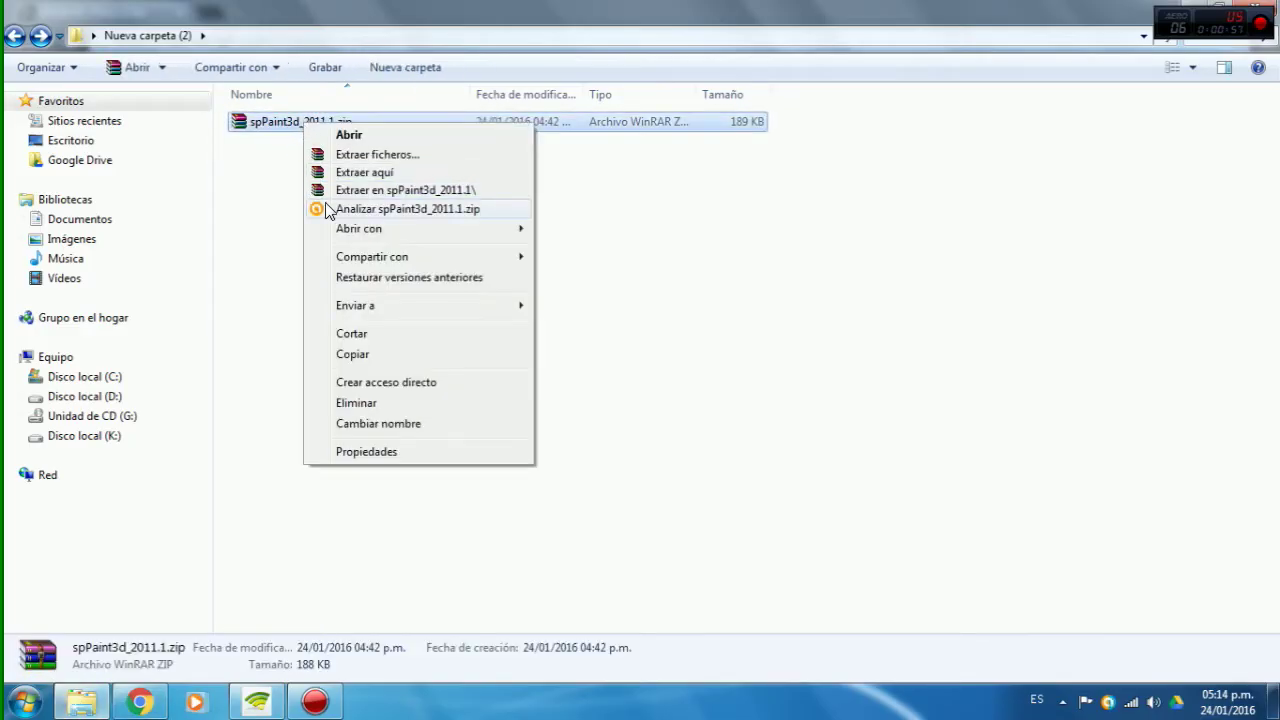
{"action": "left_click", "coordinate": [737, 286]}
Step: Back on the spPaint3d page, highlight the Close Maya installation step
{"action": "left_click", "coordinate": [140, 701]}
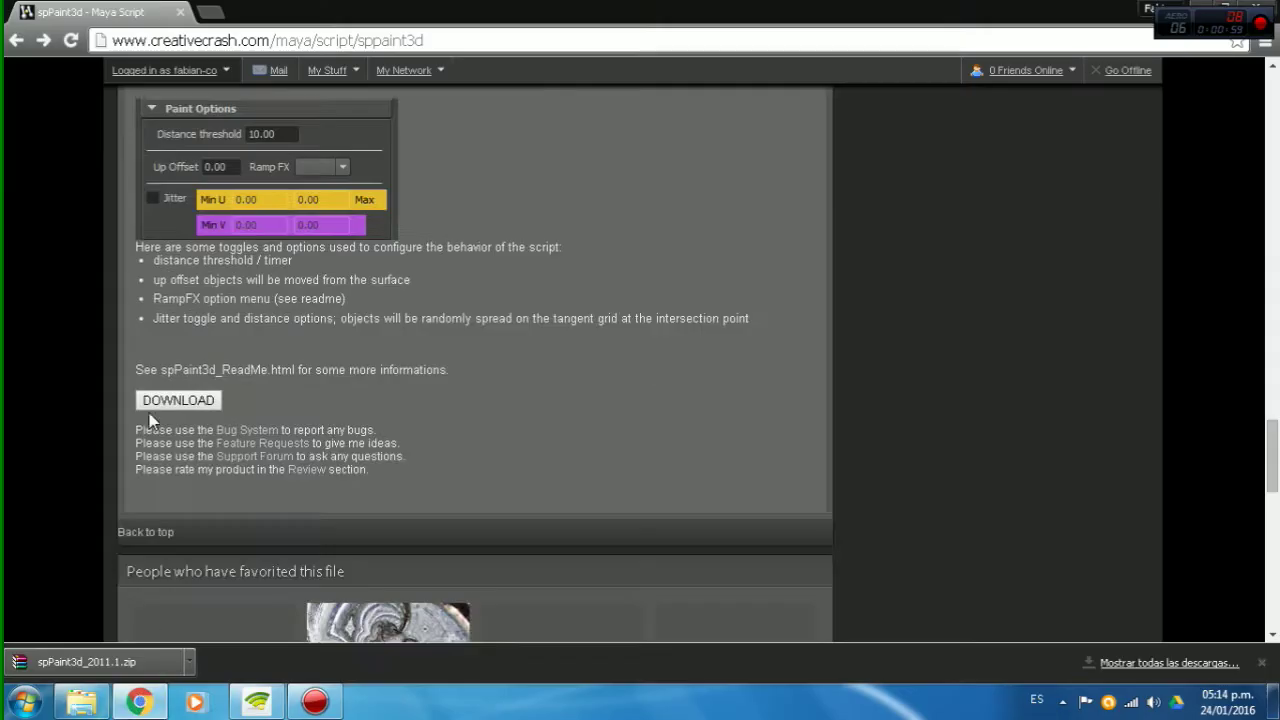
{"action": "scroll", "coordinate": [4, 218], "scroll_direction": "up", "scroll_amount": 10}
{"action": "scroll", "coordinate": [4, 218], "scroll_direction": "up", "scroll_amount": 4}
{"action": "scroll", "coordinate": [8, 210], "scroll_direction": "down", "scroll_amount": 3}
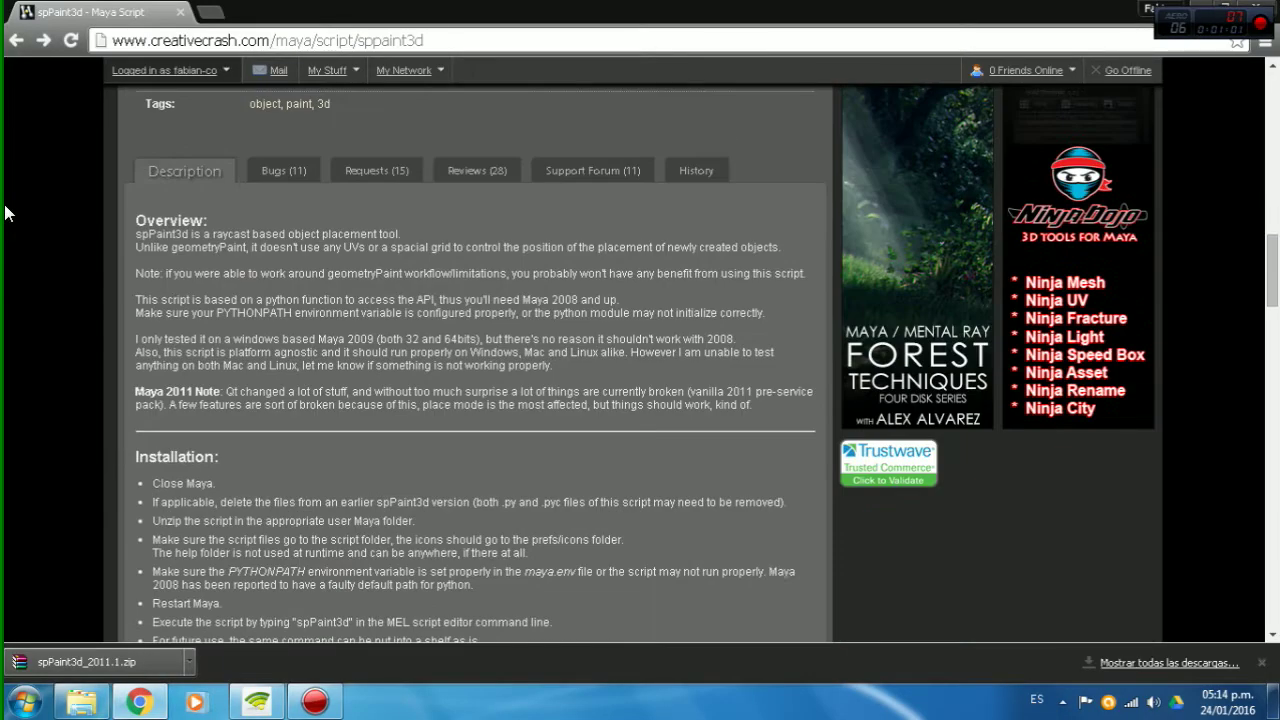
{"action": "scroll", "coordinate": [8, 208], "scroll_direction": "down", "scroll_amount": 1}
{"action": "scroll", "coordinate": [8, 208], "scroll_direction": "down", "scroll_amount": 1}
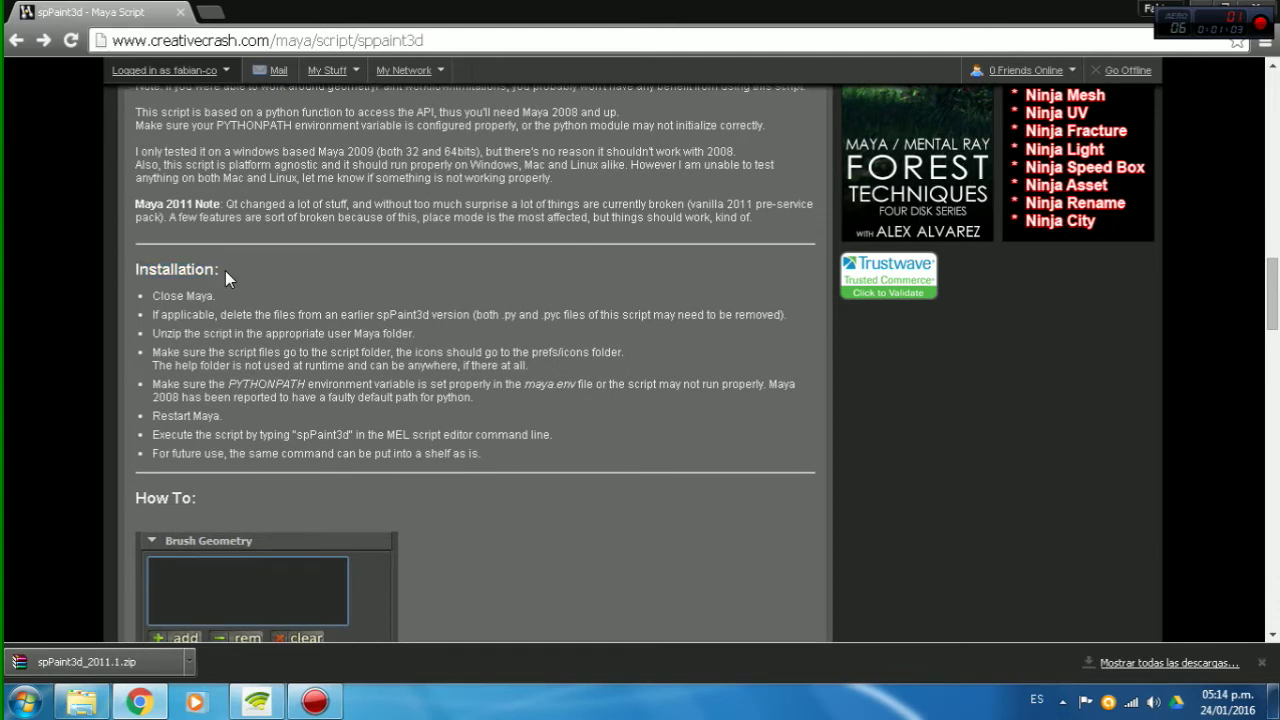
{"action": "left_click_drag", "start_coordinate": [153, 296], "coordinate": [214, 295]}
{"action": "left_click", "coordinate": [145, 303]}
{"action": "left_click", "coordinate": [157, 333]}
Step: Read the cleanup step about deleting older spPaint3d files, then return to the zip folder
{"action": "left_click_drag", "start_coordinate": [377, 316], "coordinate": [437, 315]}
{"action": "left_click", "coordinate": [506, 316]}
{"action": "left_click_drag", "start_coordinate": [149, 315], "coordinate": [786, 319]}
{"action": "left_click_drag", "start_coordinate": [790, 320], "coordinate": [157, 315]}
{"action": "left_click", "coordinate": [82, 701]}
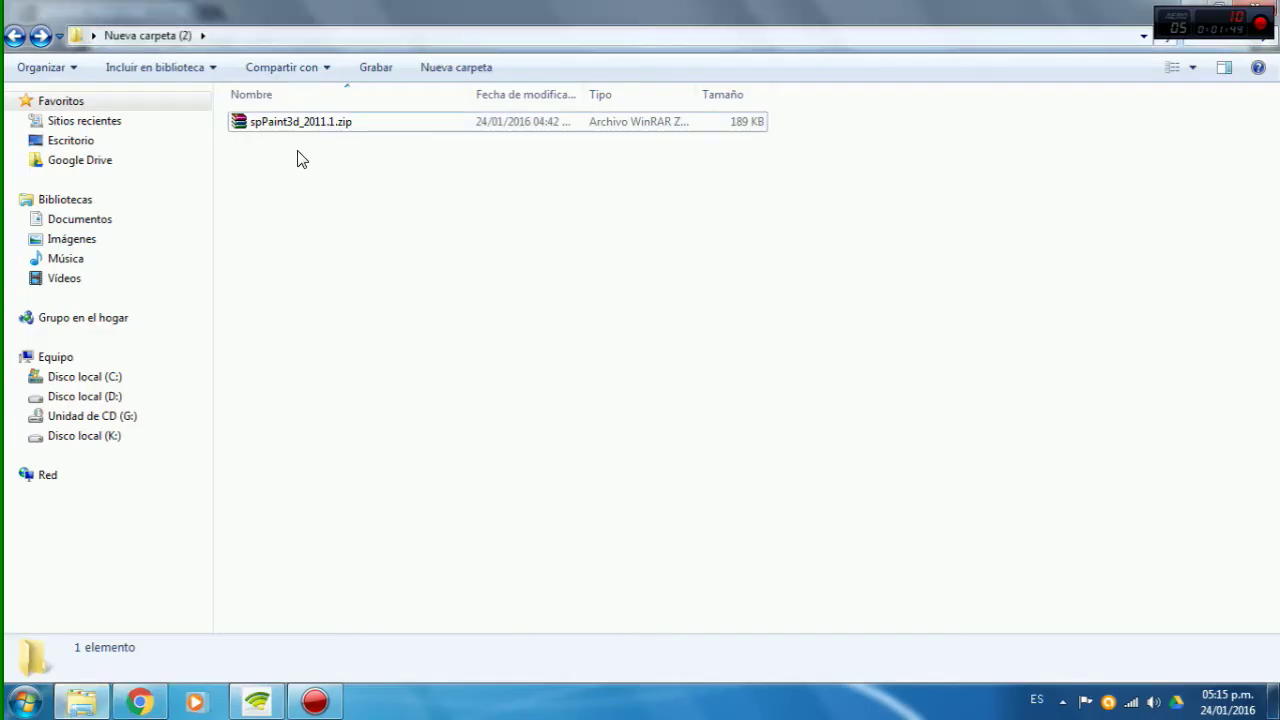
Step: Extract spPaint3d_2011.1.zip with 'Extraer en spPaint3d_2011.1\' and open the new folder
{"action": "right_click", "coordinate": [282, 127]}
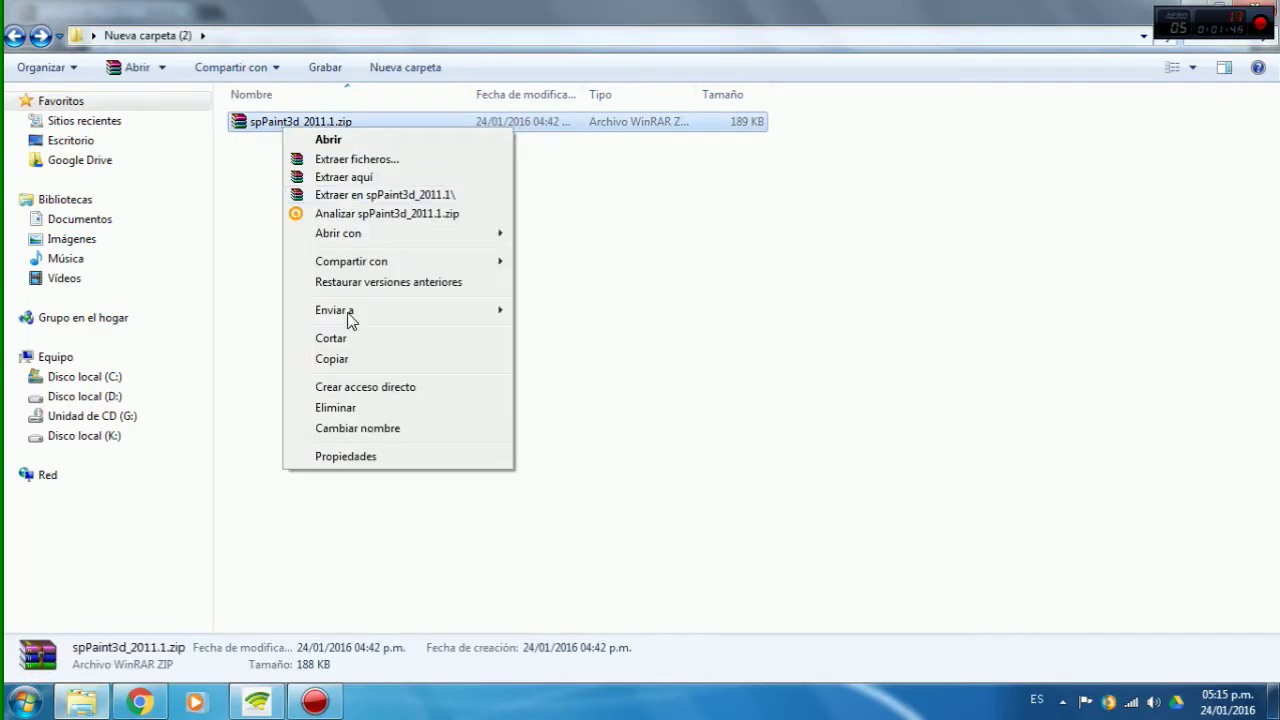
{"action": "left_click", "coordinate": [345, 198]}
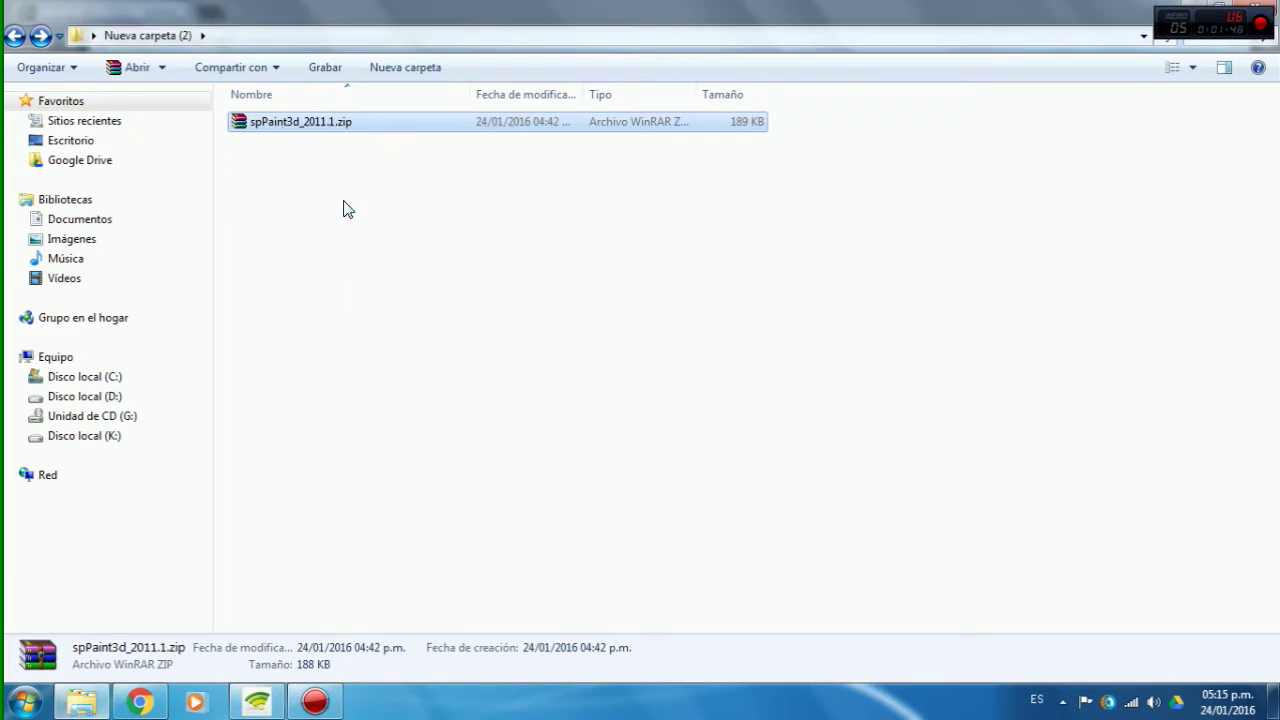
{"action": "double_click", "coordinate": [284, 122]}
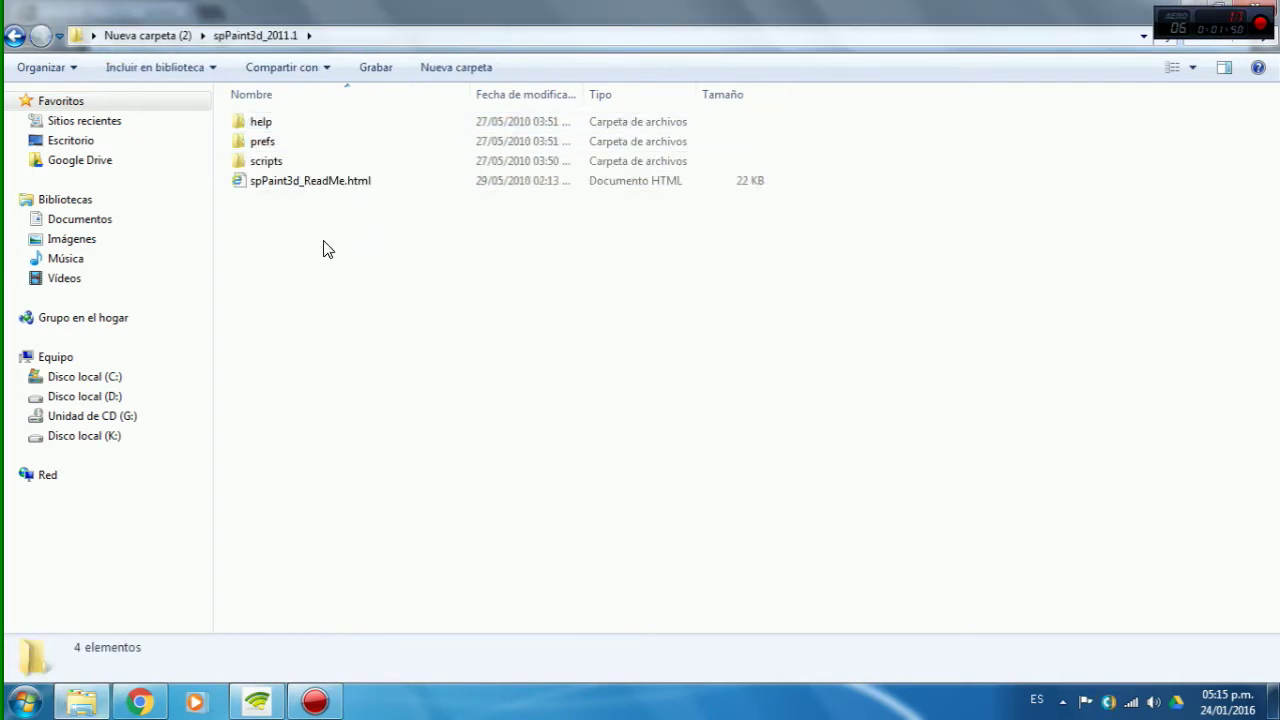
{"action": "left_click_drag", "start_coordinate": [312, 272], "coordinate": [266, 115]}
{"action": "left_click", "coordinate": [300, 334]}
{"action": "left_click", "coordinate": [24, 701]}
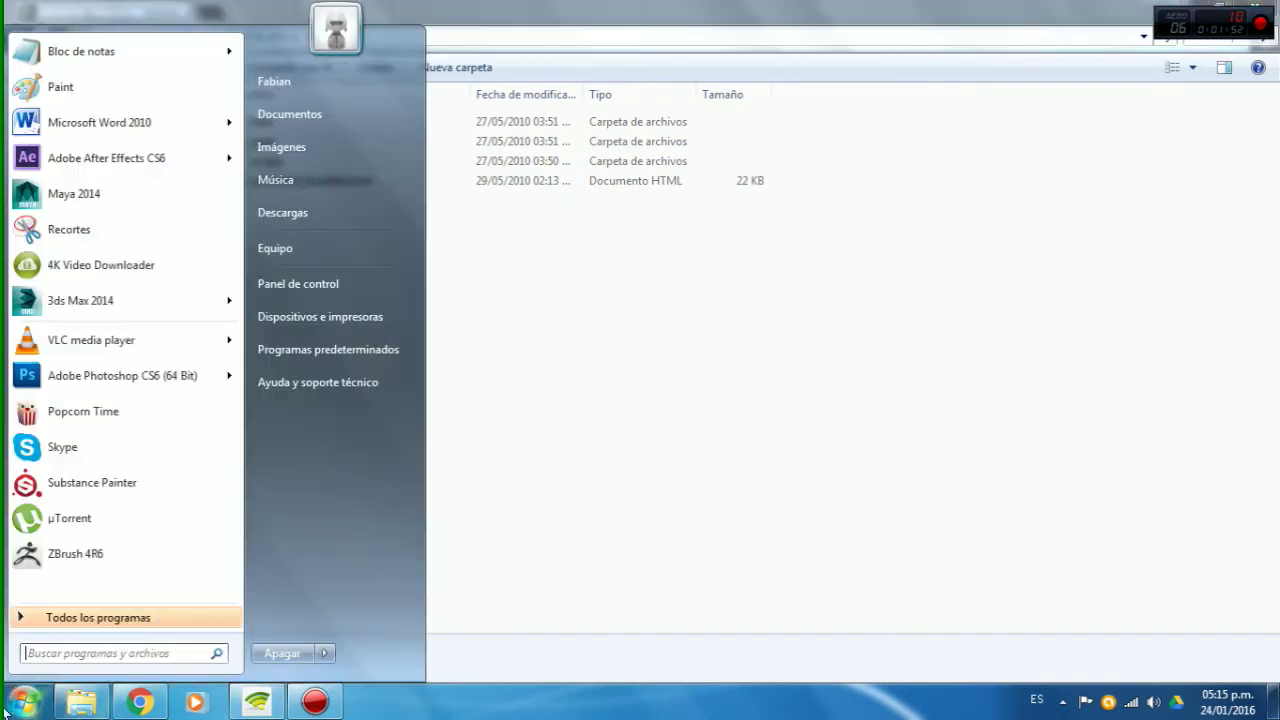
Step: Navigate to the Documents\maya\2014-x64 folder
{"action": "left_click", "coordinate": [295, 114]}
{"action": "scroll", "coordinate": [365, 456], "scroll_direction": "down", "scroll_amount": 2}
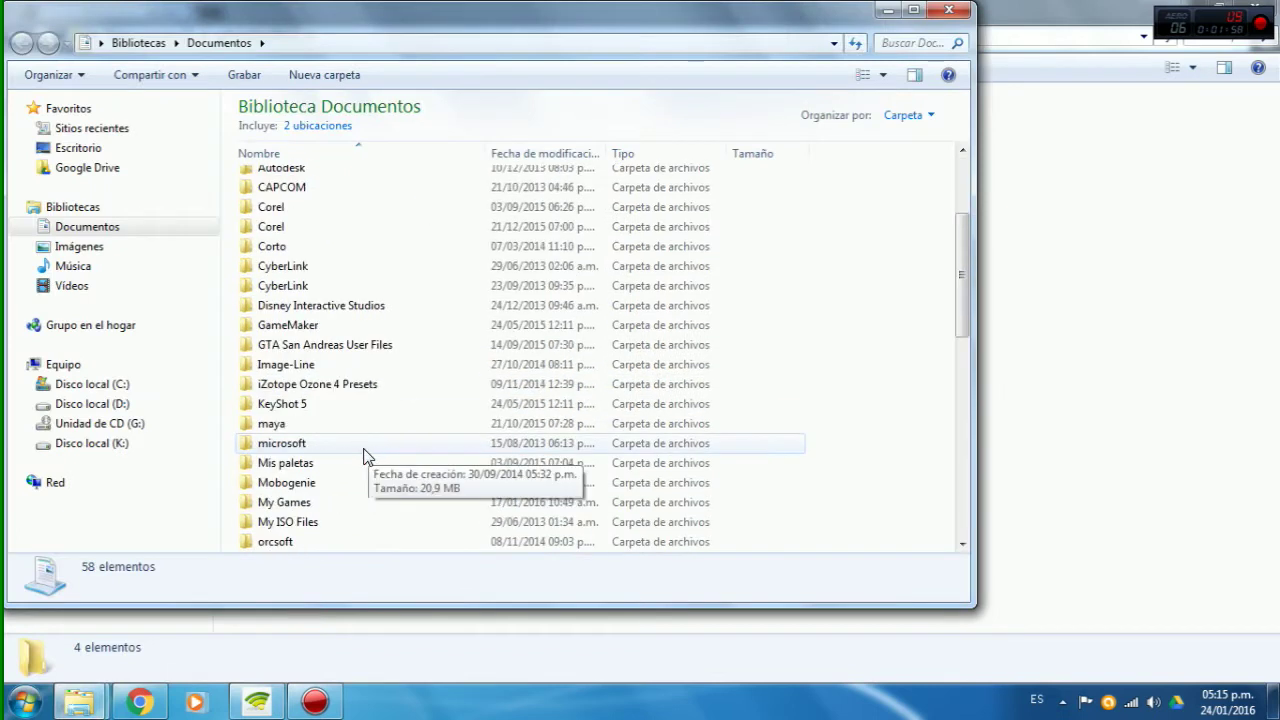
{"action": "scroll", "coordinate": [300, 430], "scroll_direction": "down", "scroll_amount": 1}
{"action": "double_click", "coordinate": [268, 366]}
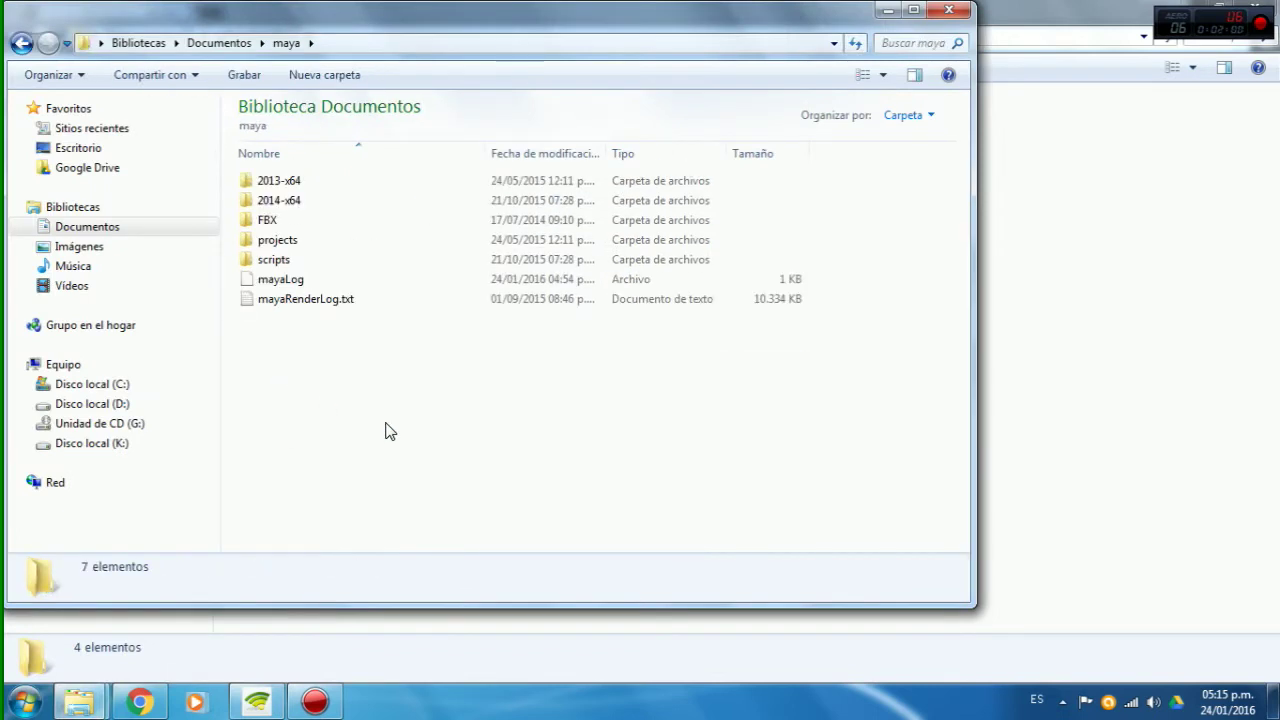
{"action": "mouse_move", "coordinate": [279, 200]}
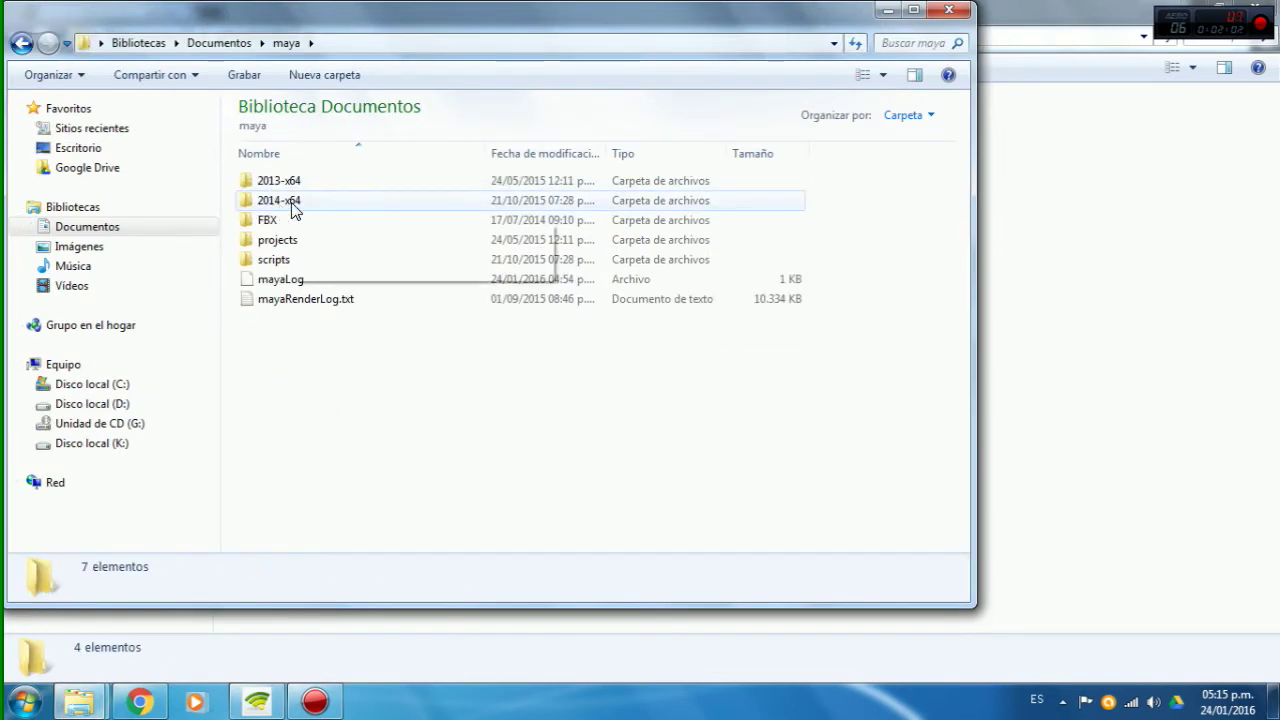
{"action": "double_click", "coordinate": [291, 202]}
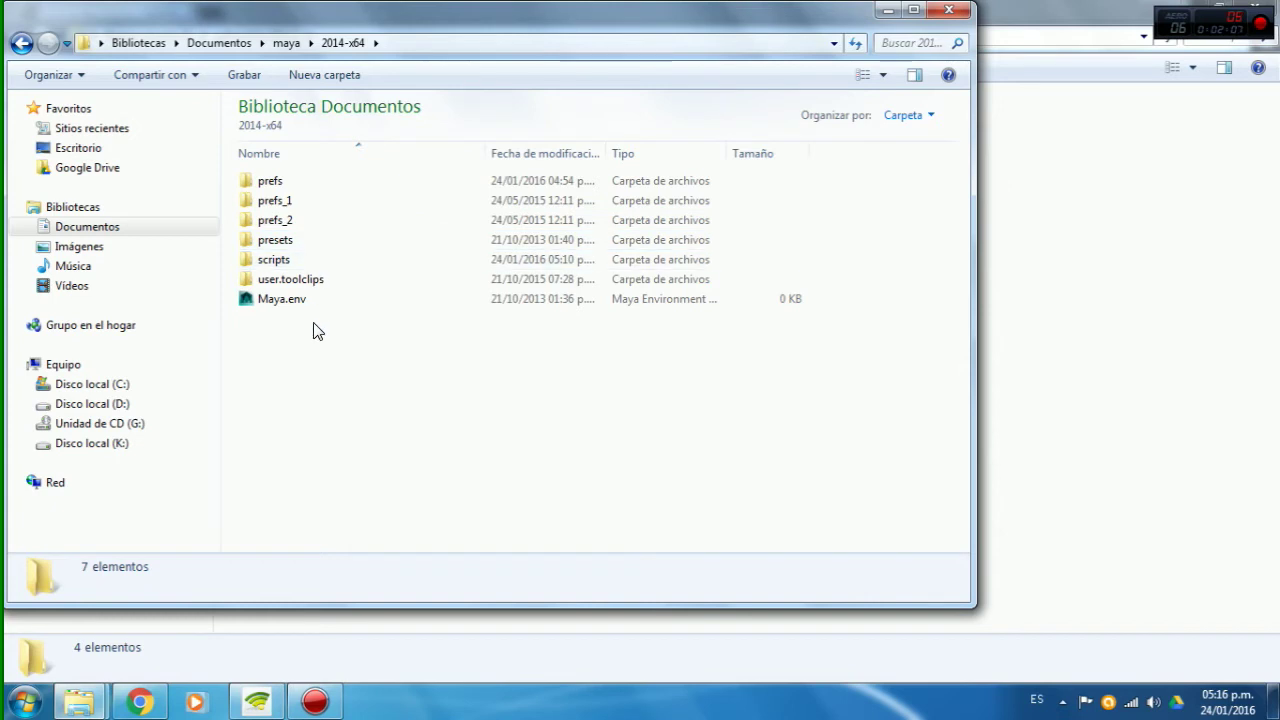
Step: Look over the prefs, prefs_1 and prefs_2 folders, then bring up the spPaint3d_2011.1 window
{"action": "left_click", "coordinate": [300, 200]}
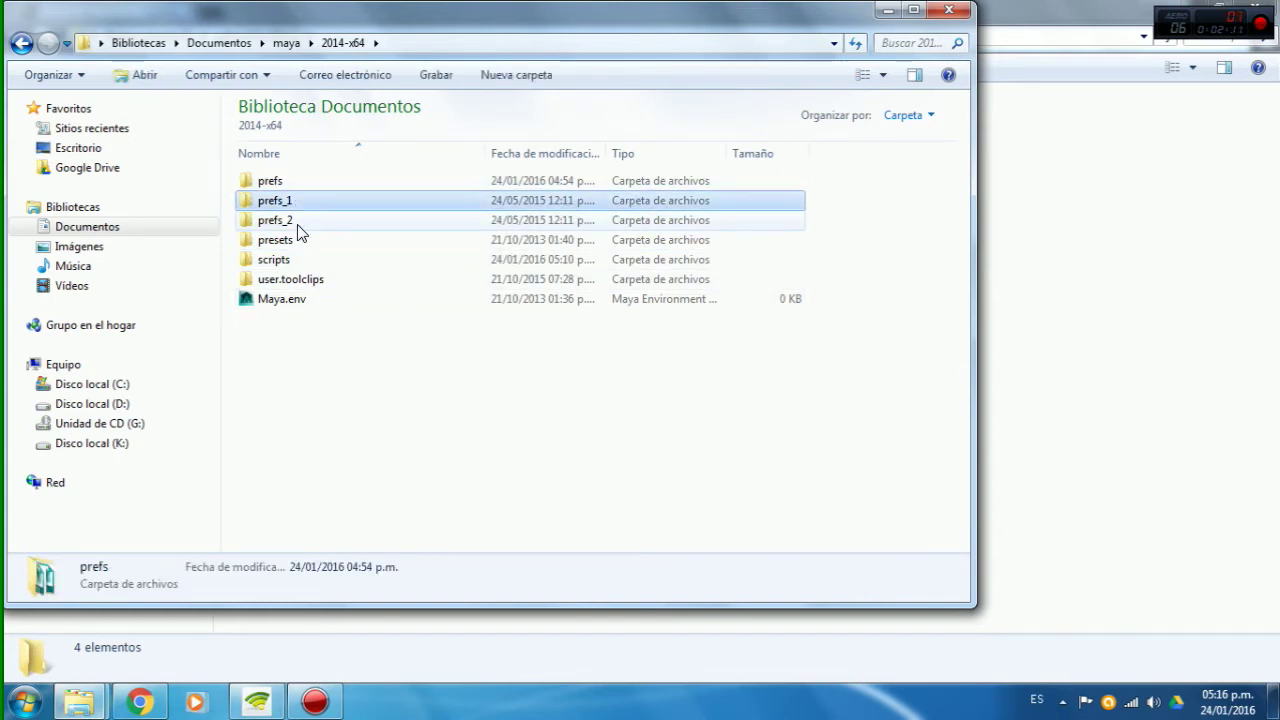
{"action": "left_click", "coordinate": [297, 222]}
{"action": "left_click", "coordinate": [300, 202]}
{"action": "left_click", "coordinate": [298, 220]}
{"action": "left_click", "coordinate": [301, 200]}
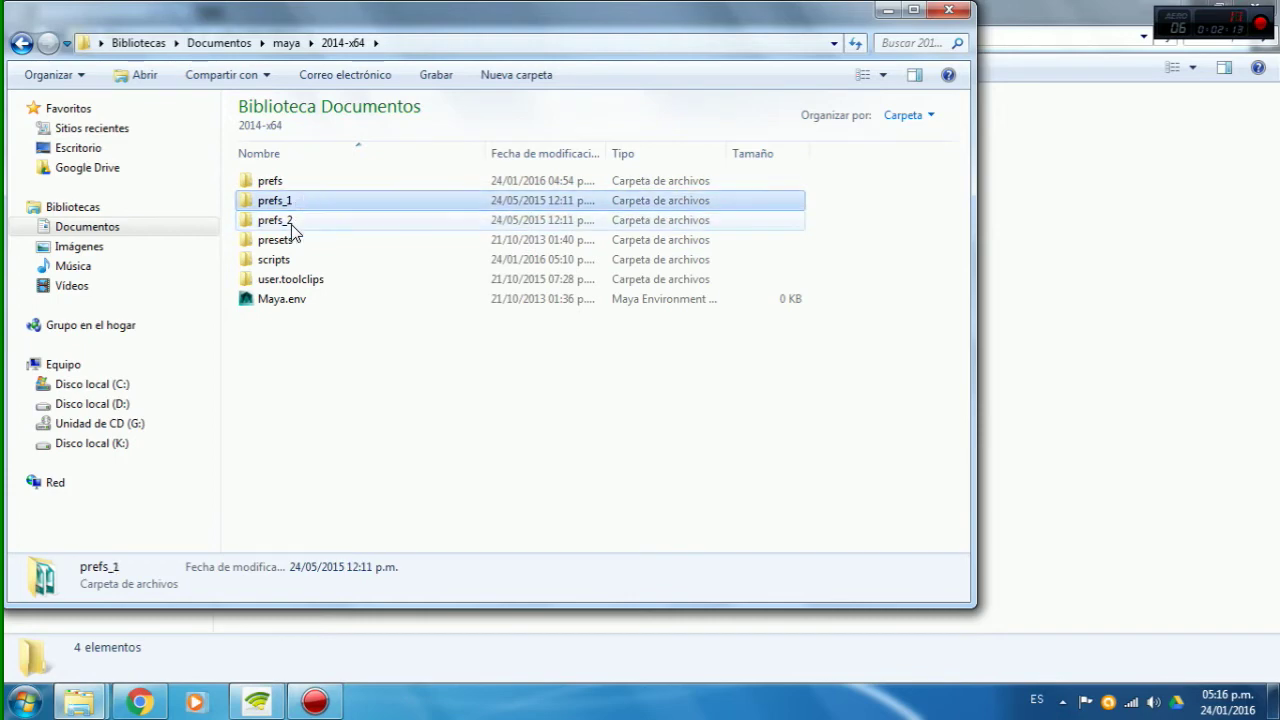
{"action": "left_click", "coordinate": [293, 221]}
{"action": "left_click", "coordinate": [301, 205]}
{"action": "left_click", "coordinate": [301, 221]}
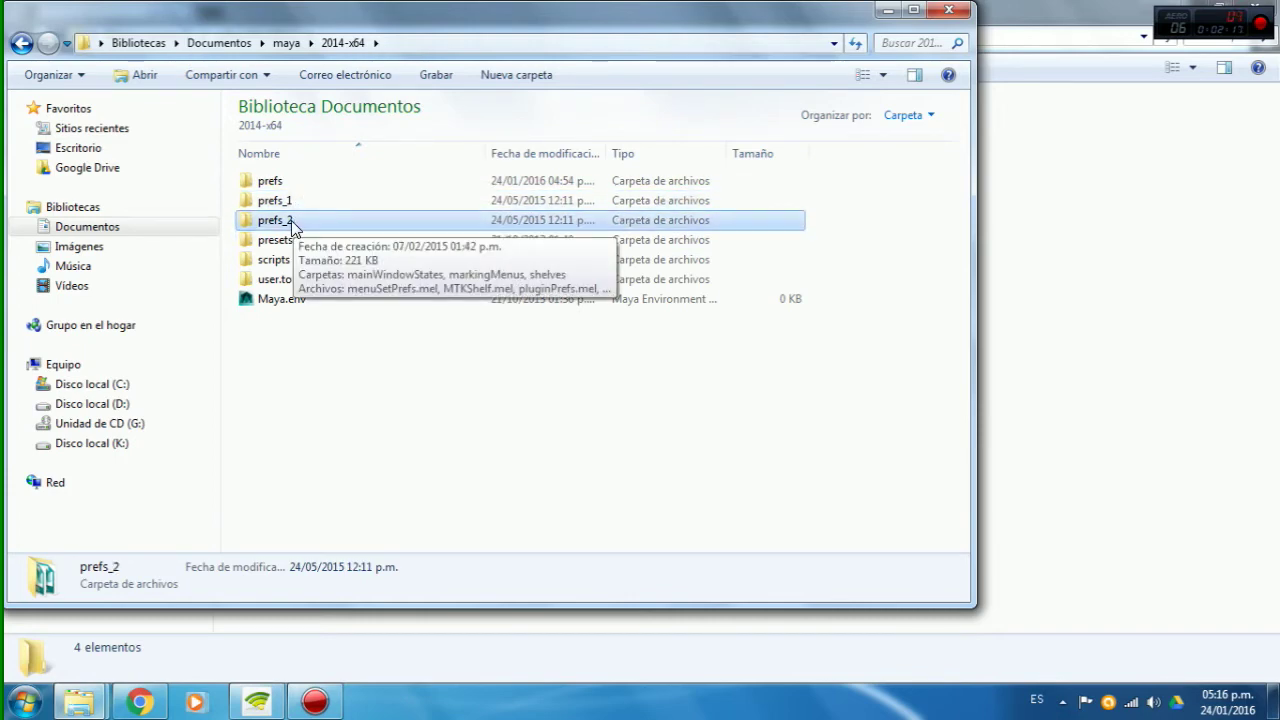
{"action": "left_click", "coordinate": [297, 198]}
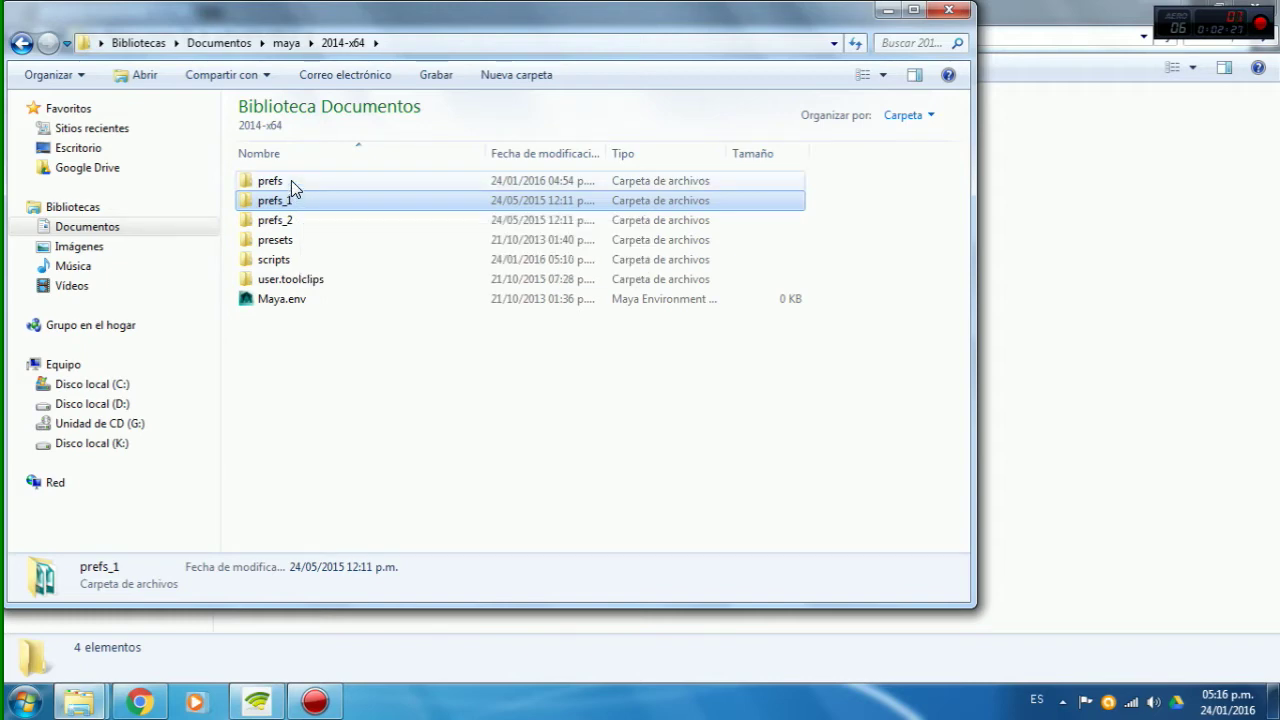
{"action": "left_click", "coordinate": [291, 181]}
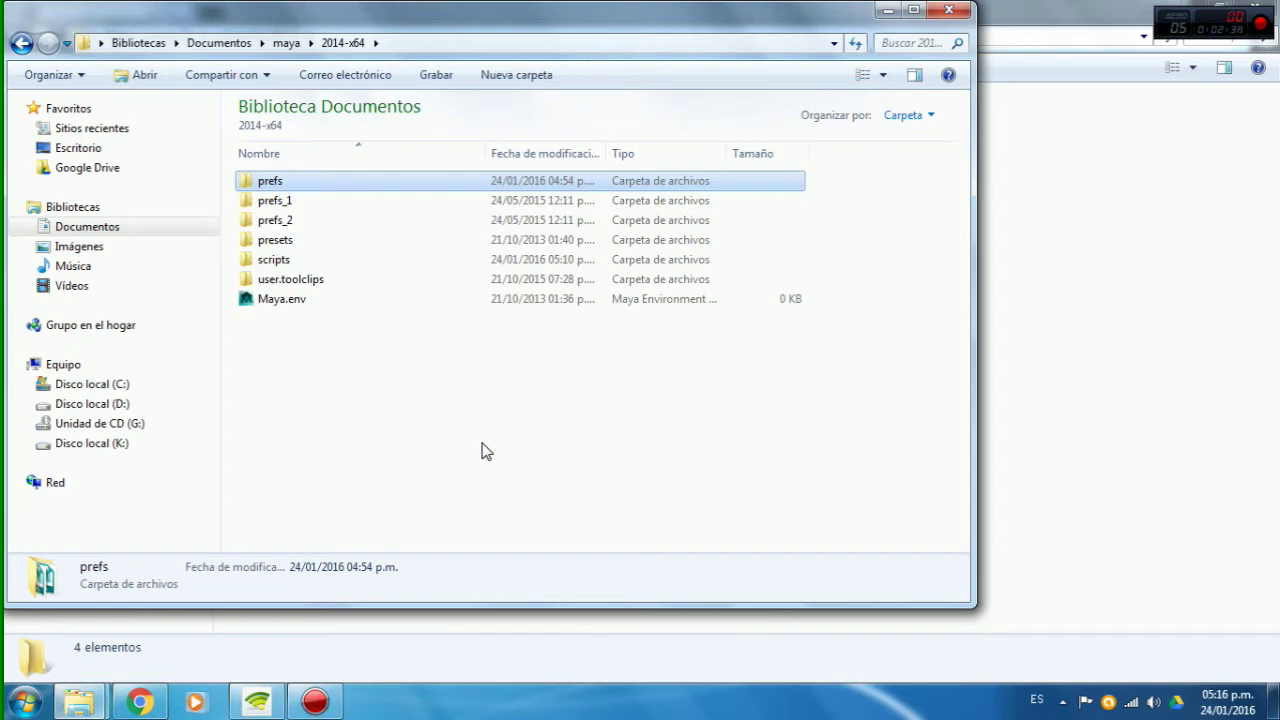
{"action": "left_click", "coordinate": [486, 434]}
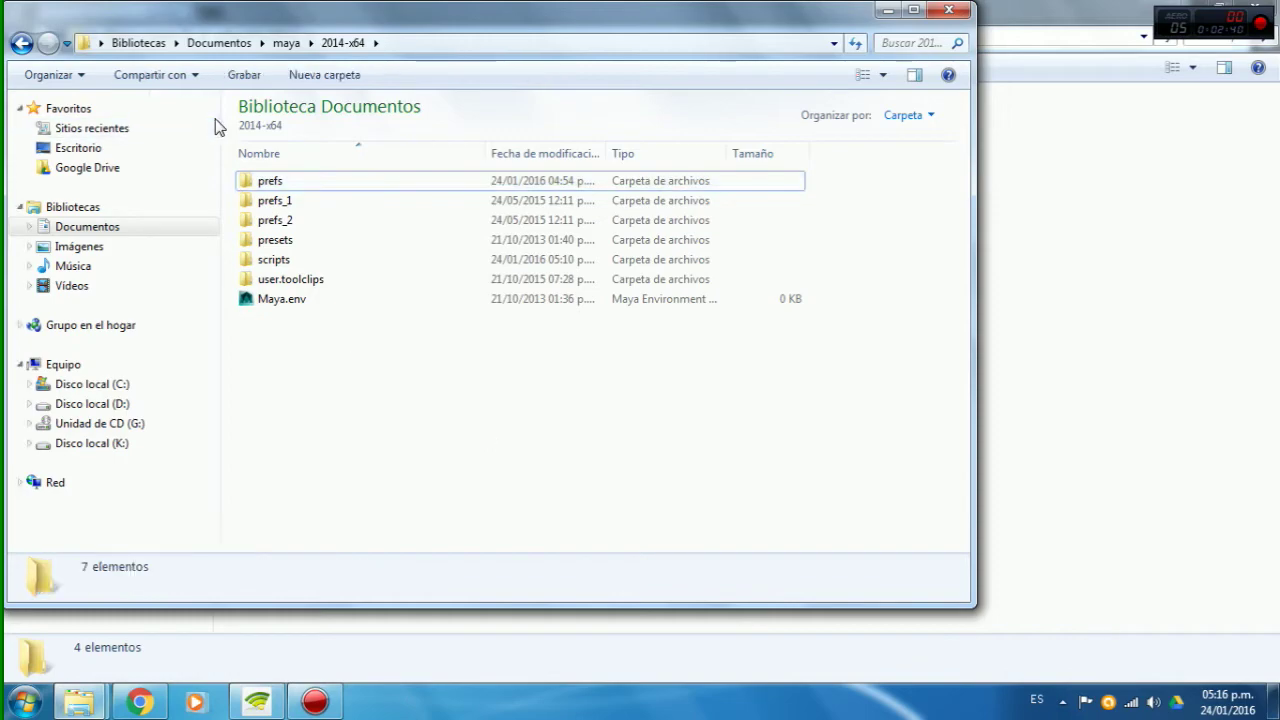
{"action": "left_click", "coordinate": [1080, 380]}
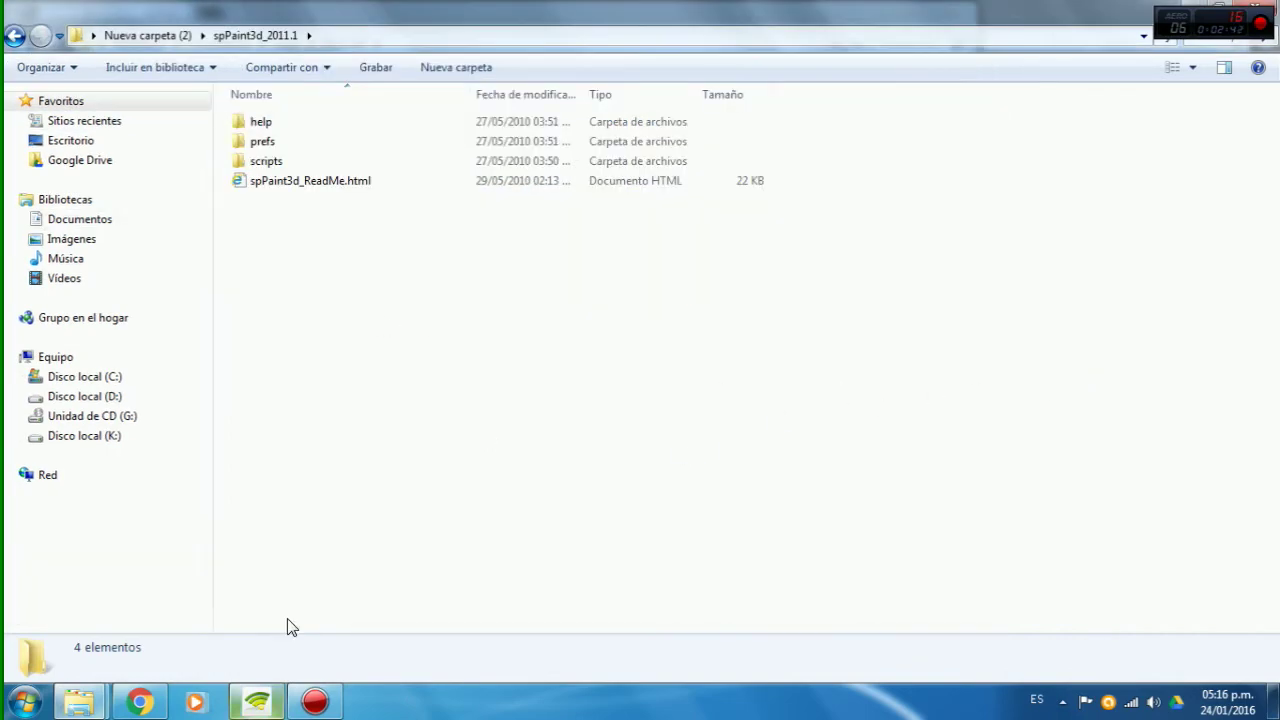
Step: Check the Installation section on CreativeCrash, then bring back the 2014-x64 folder window
{"action": "left_click", "coordinate": [141, 701]}
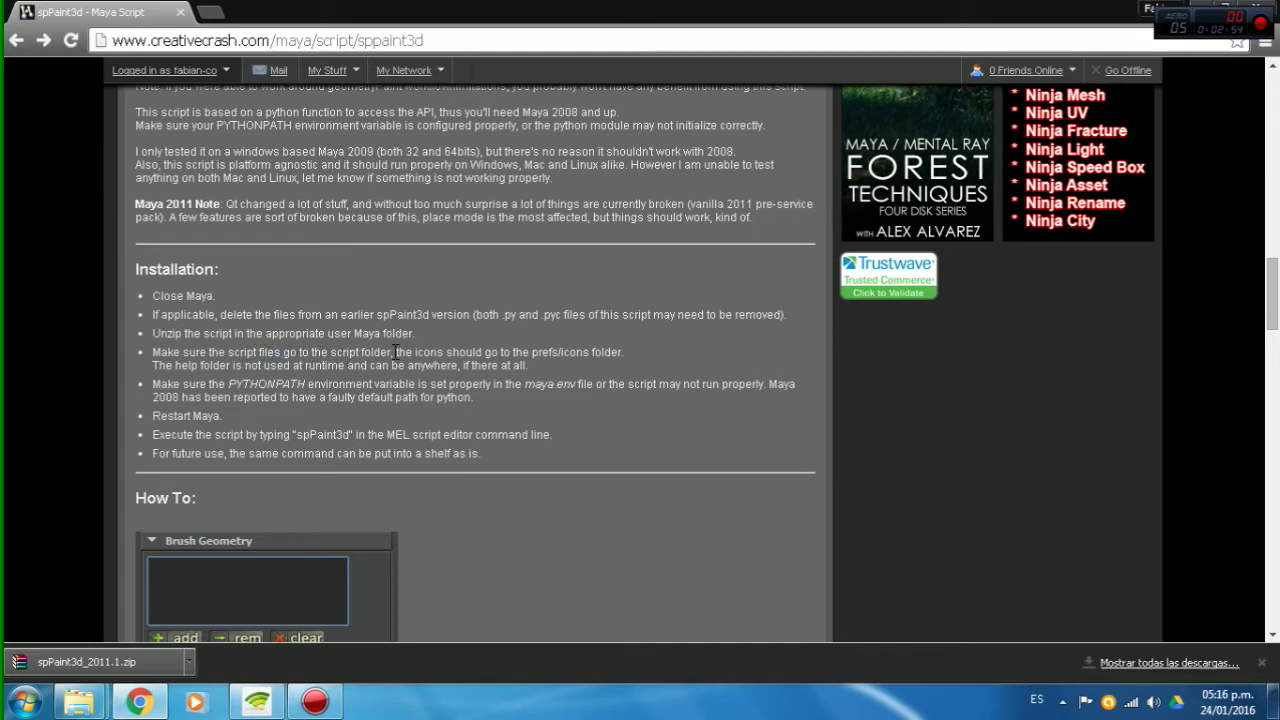
{"action": "left_click", "coordinate": [80, 700]}
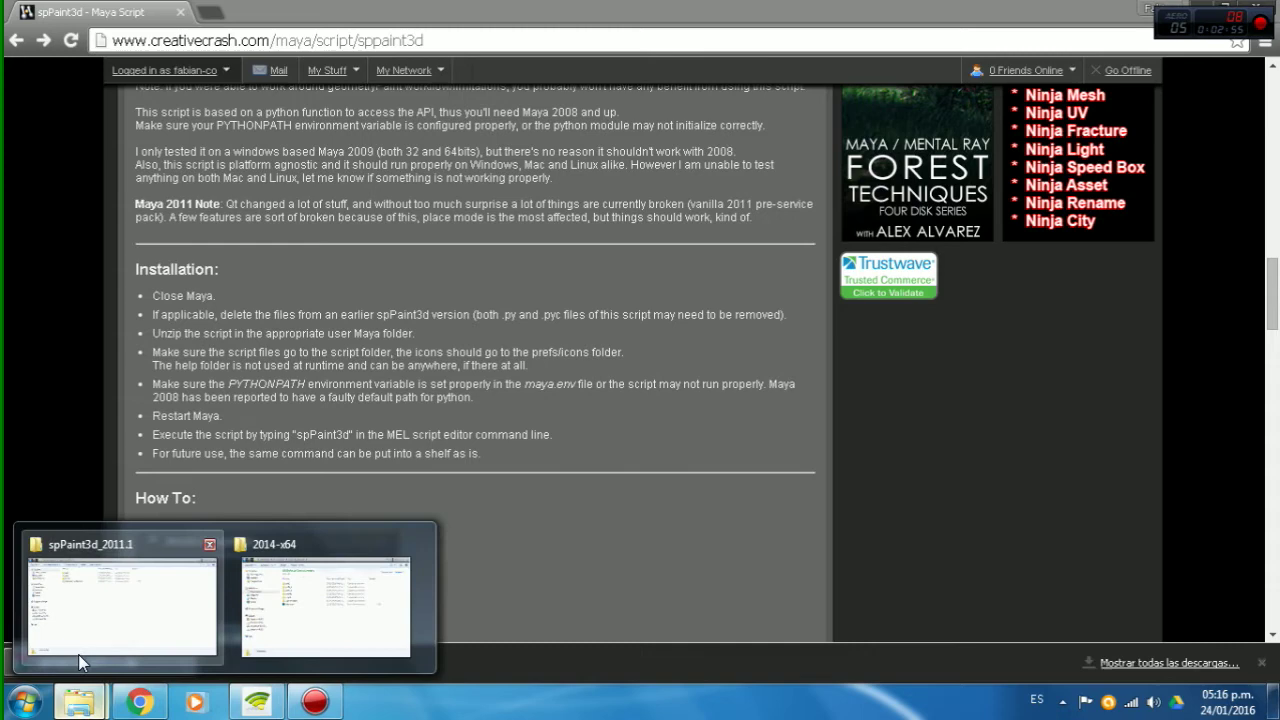
{"action": "left_click", "coordinate": [336, 578]}
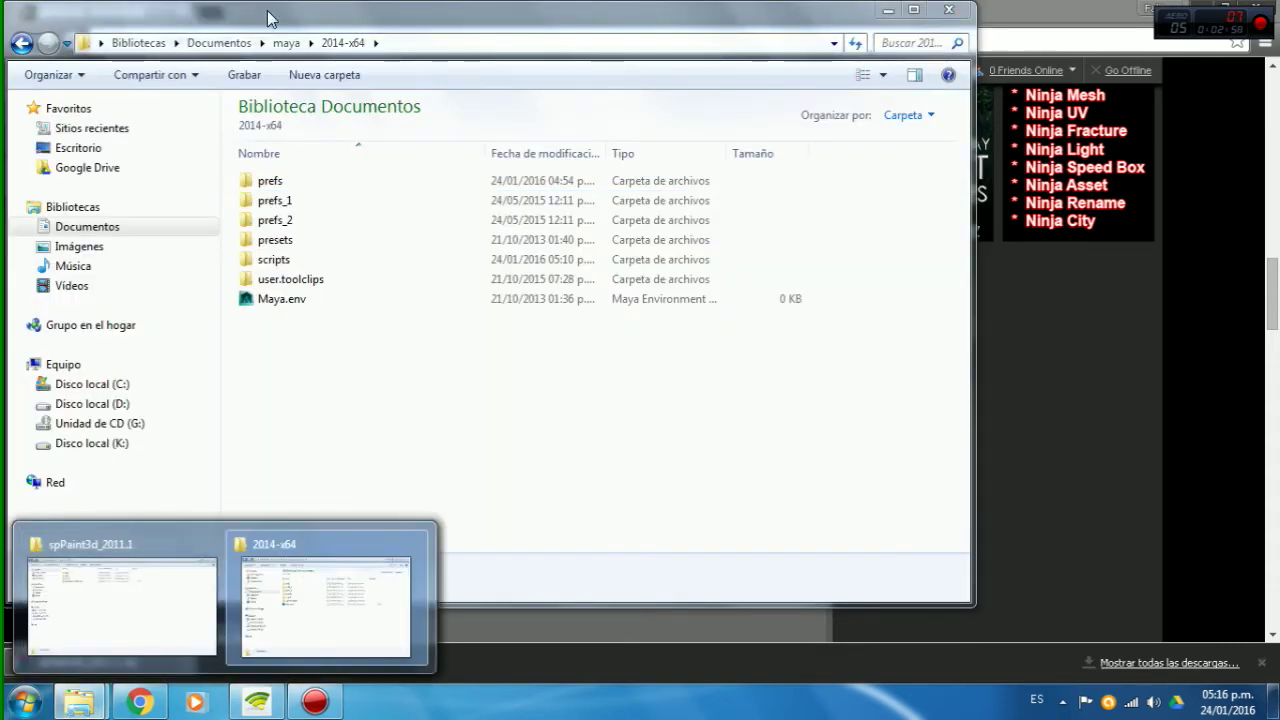
Step: Snap the 2014-x64 and spPaint3d_2011.1 windows side by side and open the download's scripts folder
{"action": "left_click_drag", "start_coordinate": [268, 18], "coordinate": [1279, 18]}
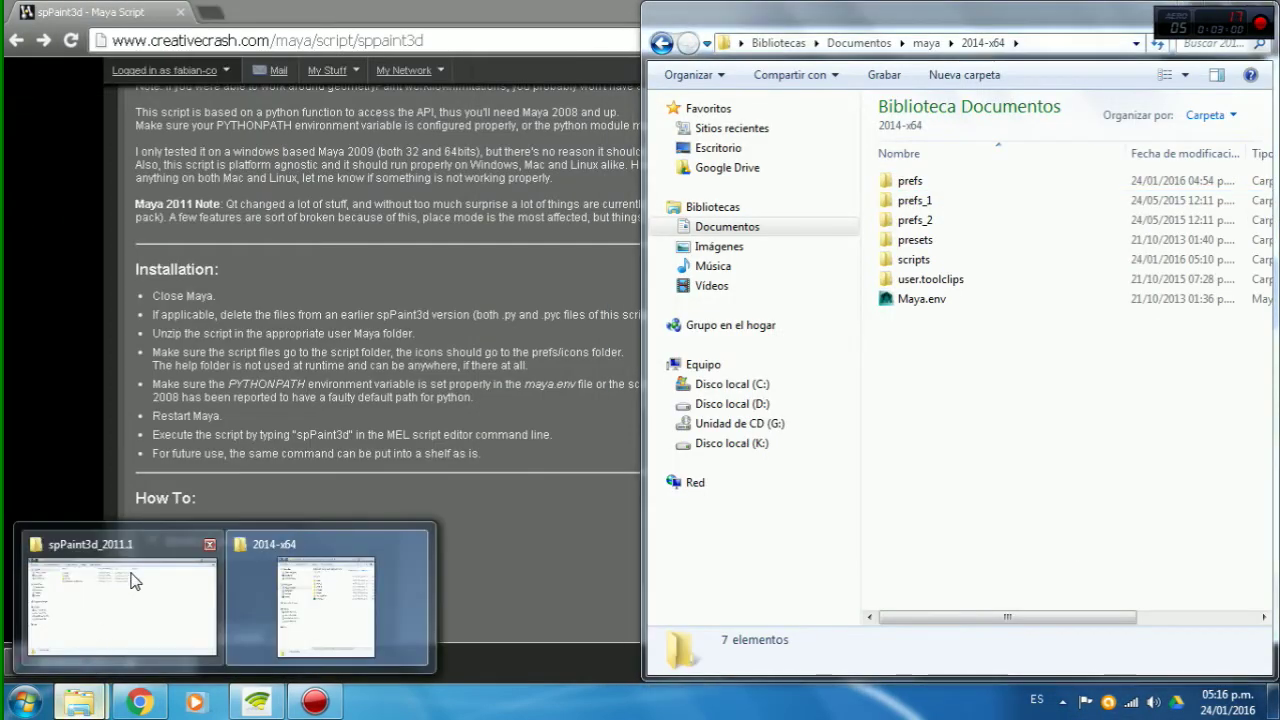
{"action": "left_click", "coordinate": [135, 581]}
{"action": "left_click_drag", "start_coordinate": [497, 10], "coordinate": [2, 60]}
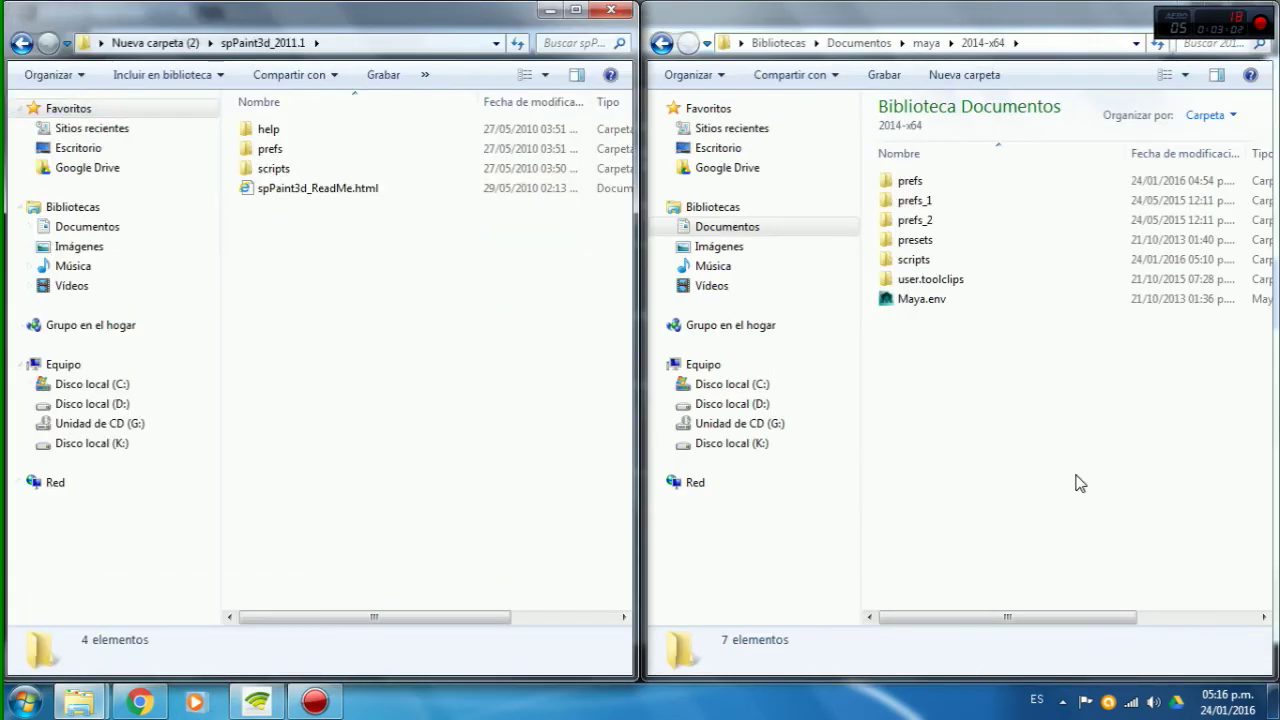
{"action": "double_click", "coordinate": [273, 168]}
Step: Copy spPaint3d.mel, spPaint3dContext.py and spPaint3dGui.py from the download
{"action": "left_click_drag", "start_coordinate": [335, 240], "coordinate": [283, 76]}
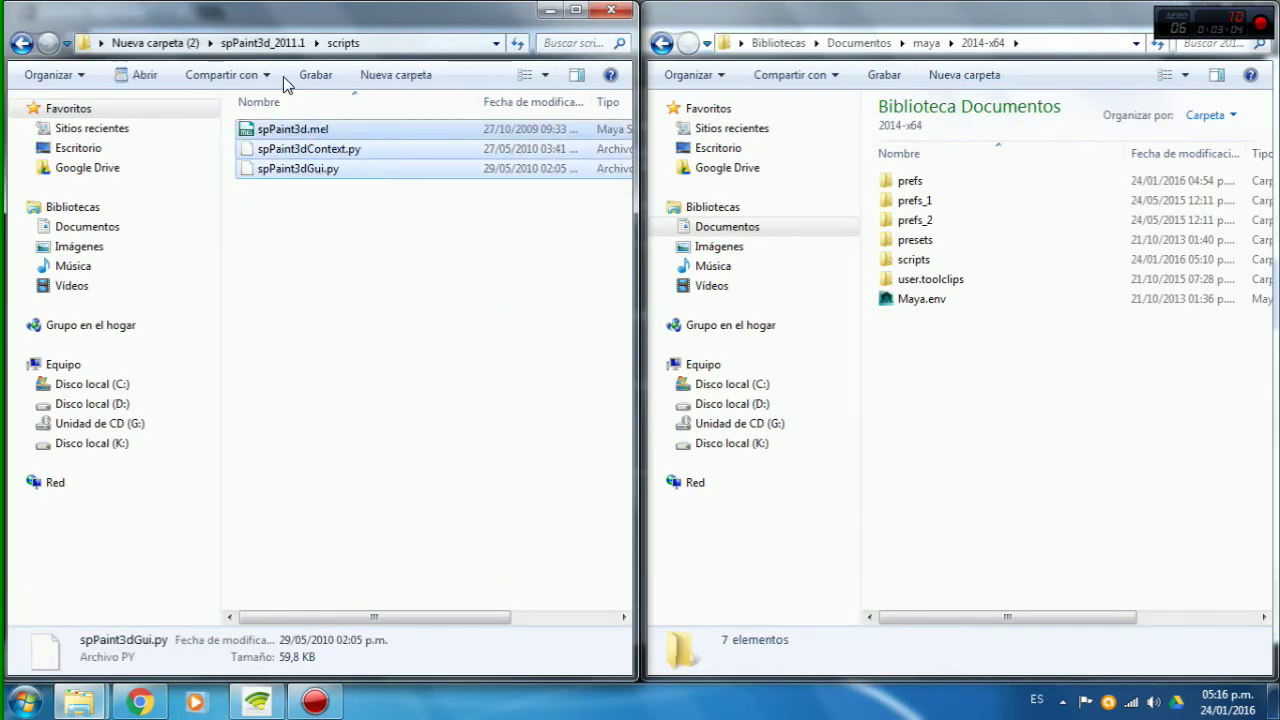
{"action": "right_click", "coordinate": [281, 116]}
{"action": "left_click", "coordinate": [253, 266]}
{"action": "mouse_move", "coordinate": [355, 265]}
{"action": "left_mouse_down"}
{"action": "mouse_move", "coordinate": [301, 164]}
{"action": "mouse_move", "coordinate": [300, 120]}
{"action": "left_mouse_up"}
{"action": "right_click", "coordinate": [282, 122]}
{"action": "left_click", "coordinate": [349, 314]}
Step: Paste the three spPaint3d scripts into the 2014-x64\scripts folder
{"action": "left_click", "coordinate": [1025, 400]}
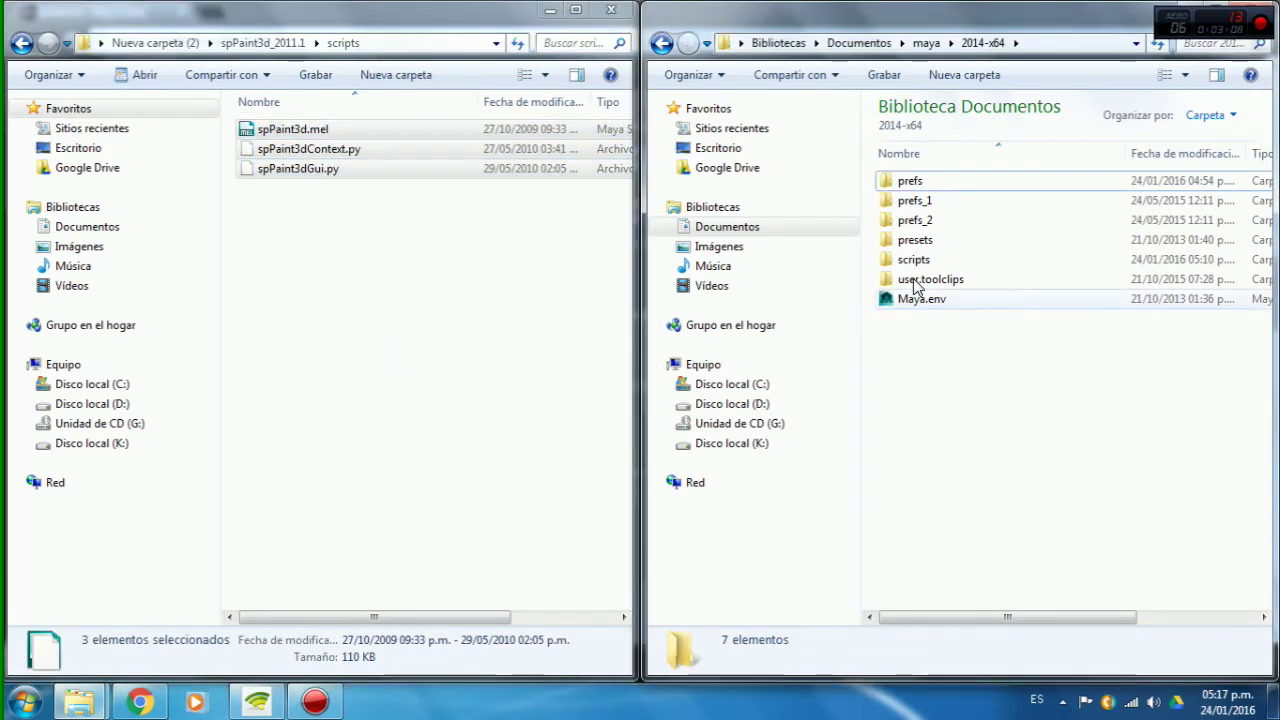
{"action": "double_click", "coordinate": [920, 262]}
{"action": "right_click", "coordinate": [979, 281]}
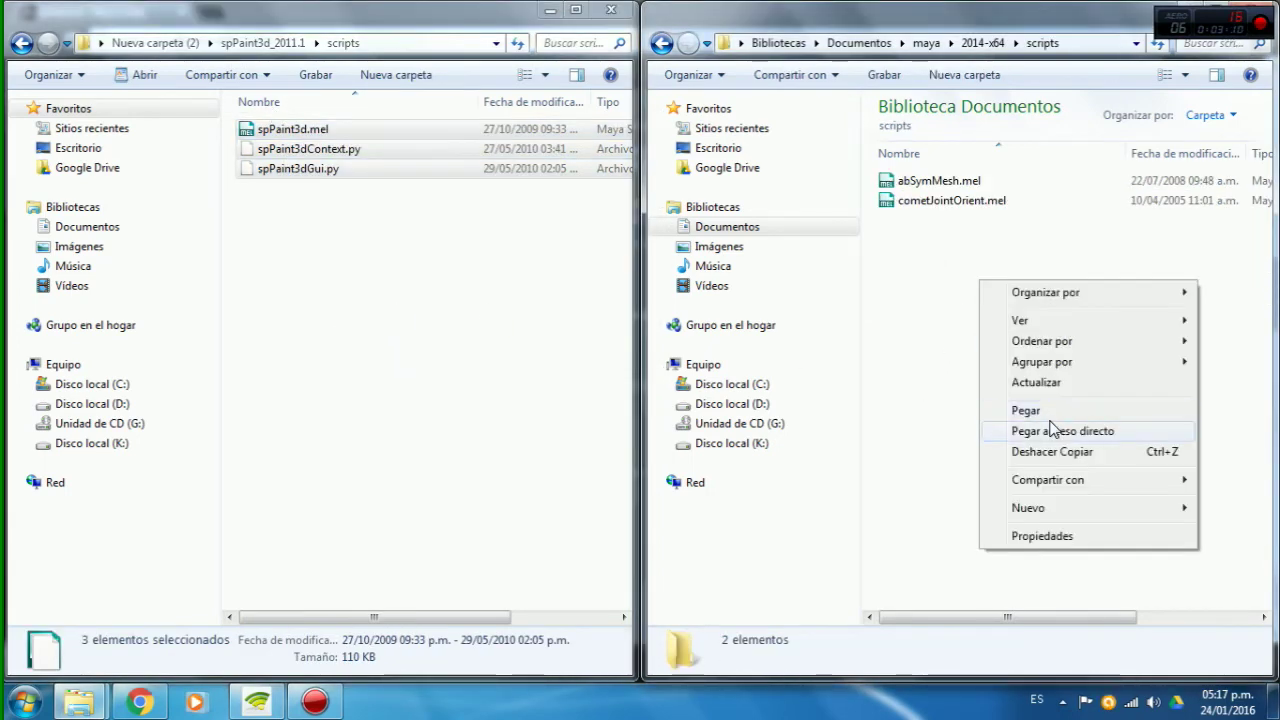
{"action": "left_click", "coordinate": [1030, 410]}
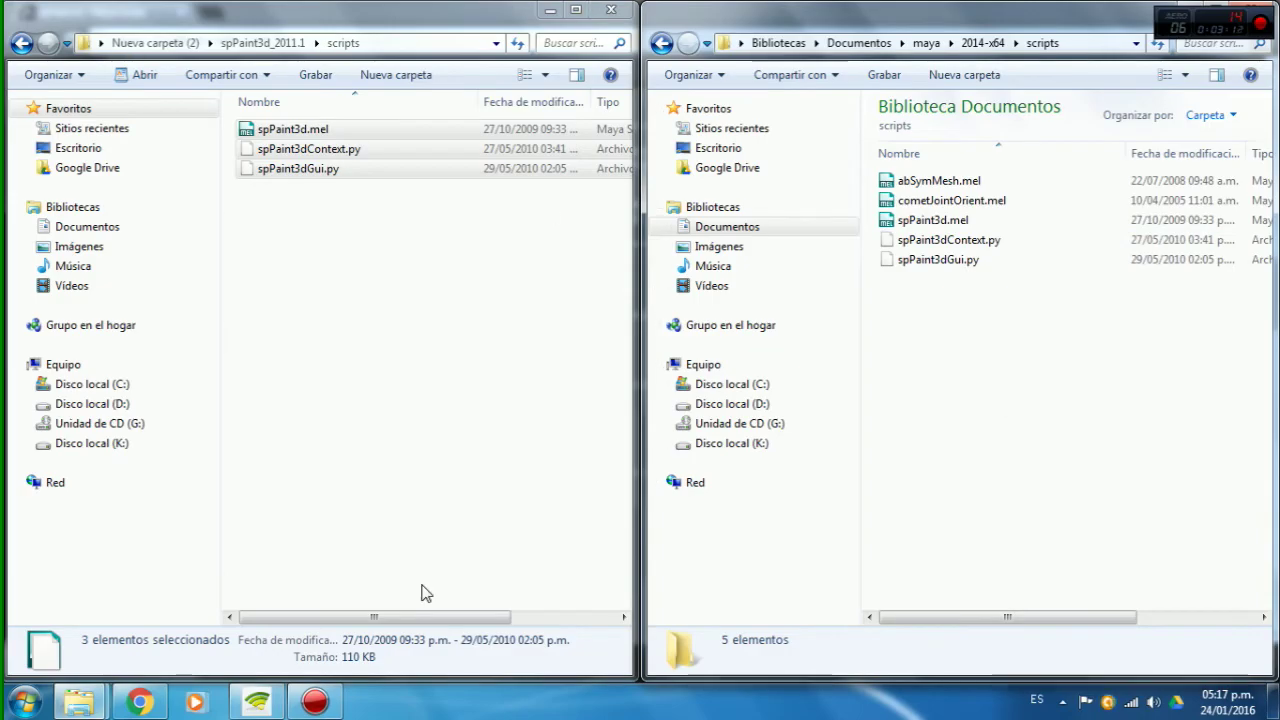
{"action": "left_click", "coordinate": [140, 702]}
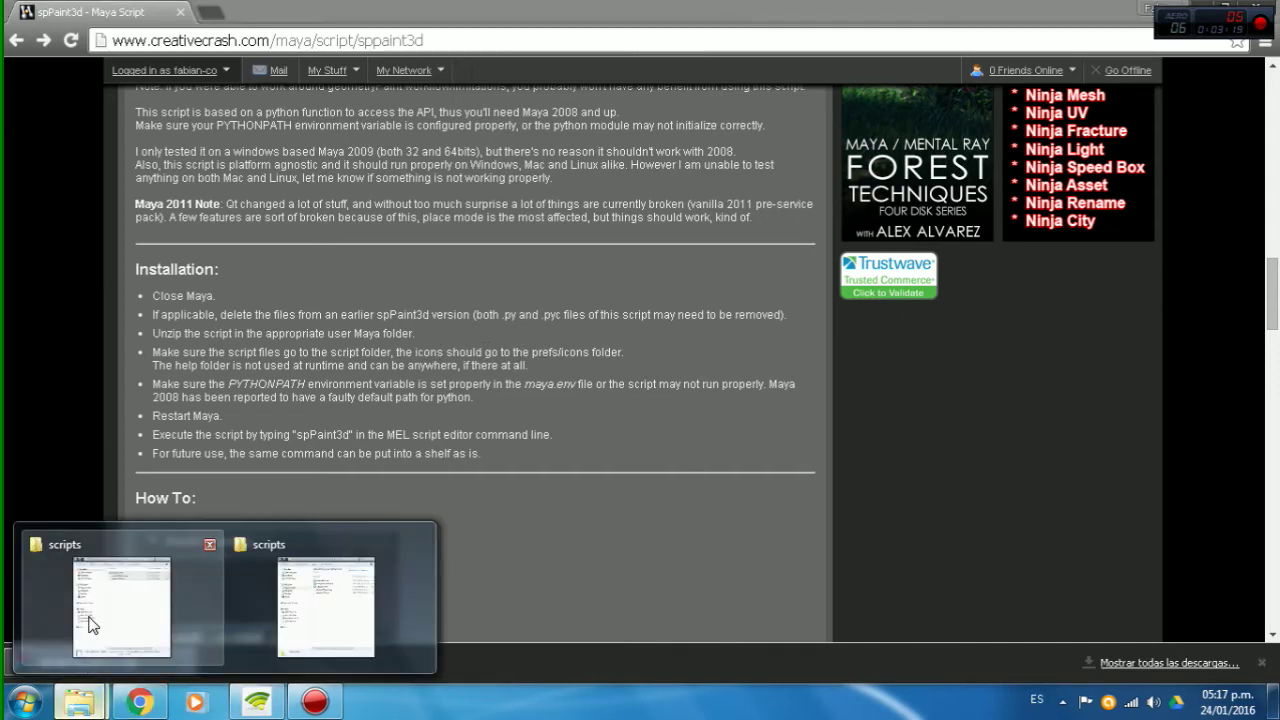
Step: Copy the 11 .xpm icon files from the download's prefs\icons folder
{"action": "left_click", "coordinate": [345, 612]}
{"action": "left_click", "coordinate": [120, 605]}
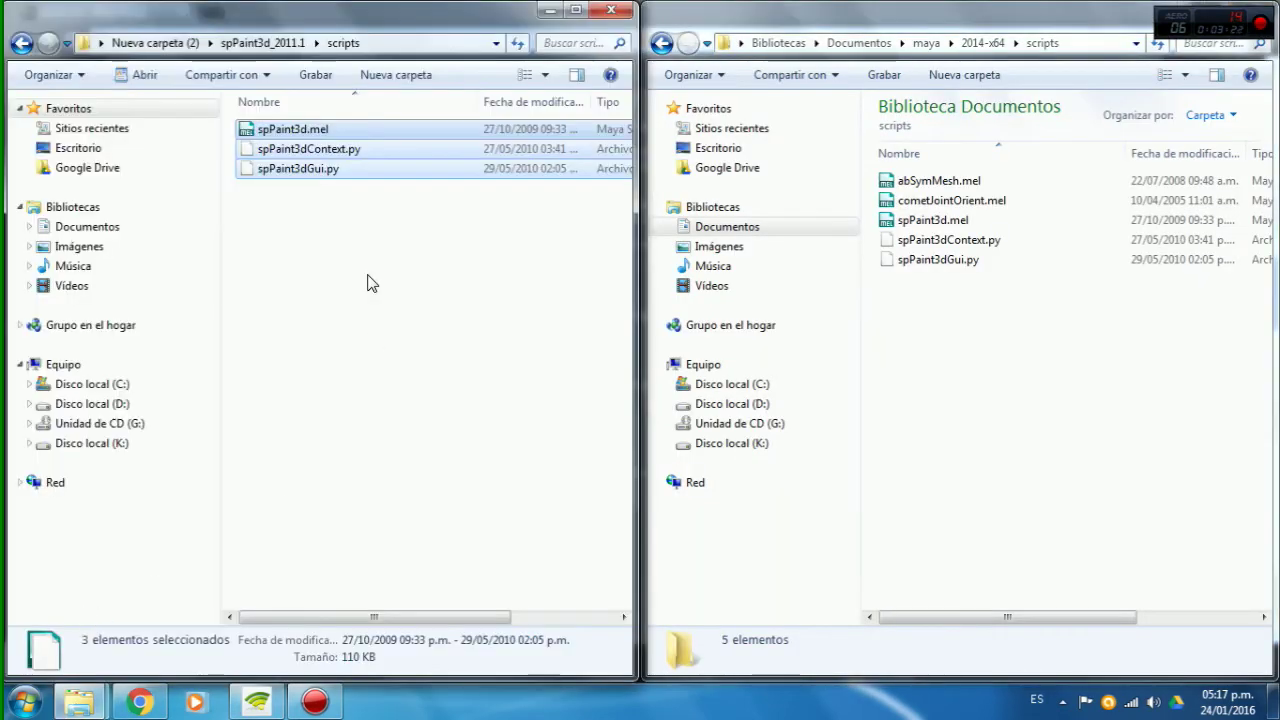
{"action": "left_click", "coordinate": [366, 280]}
{"action": "left_click", "coordinate": [18, 46]}
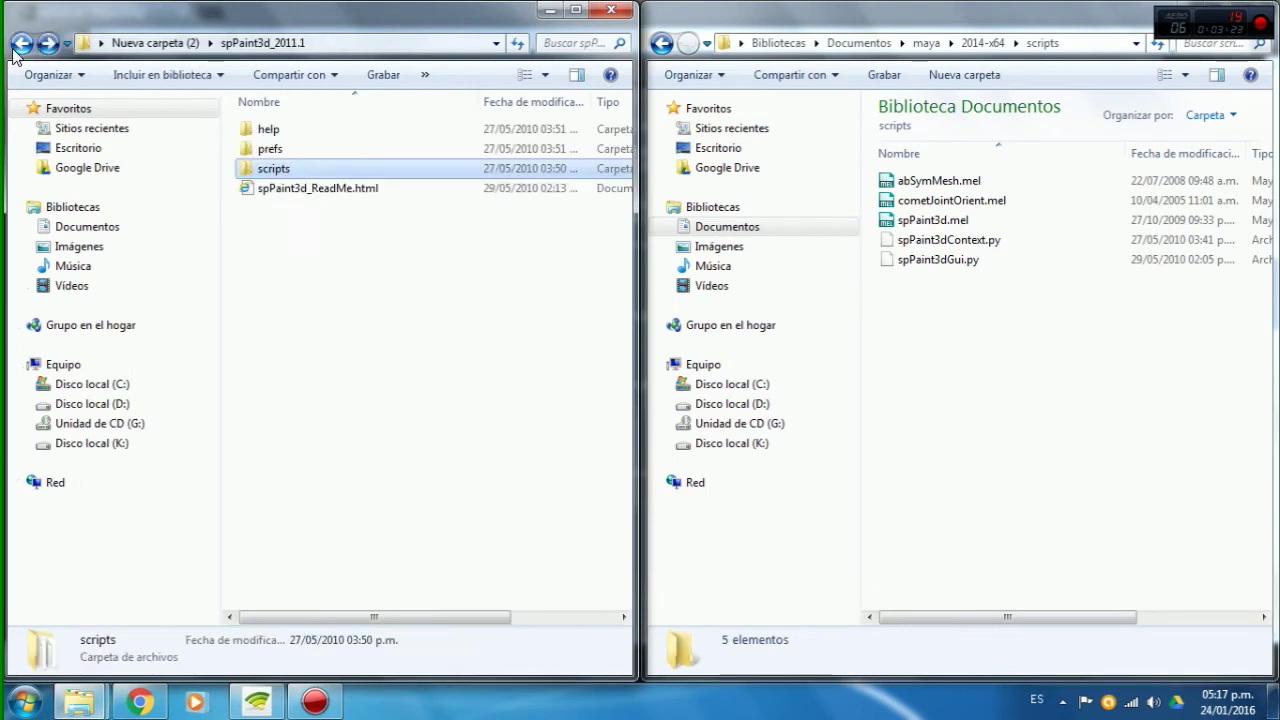
{"action": "double_click", "coordinate": [300, 150]}
{"action": "double_click", "coordinate": [270, 129]}
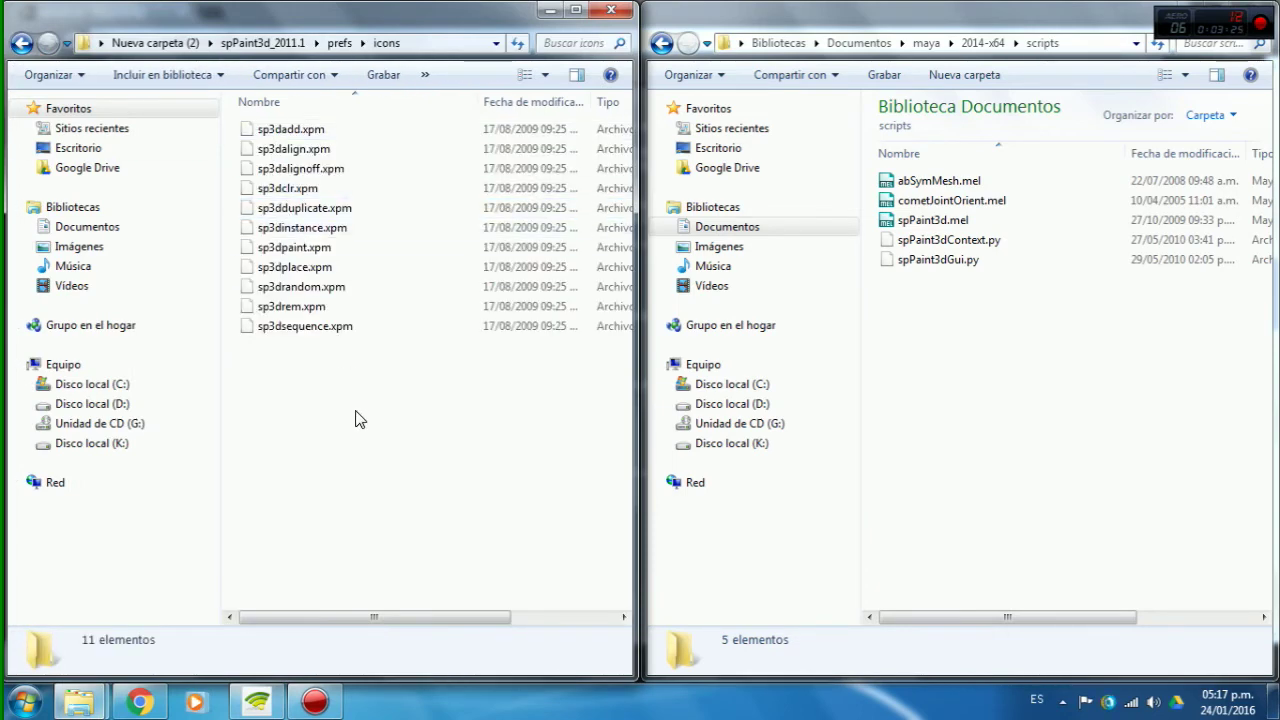
{"action": "left_click_drag", "start_coordinate": [357, 417], "coordinate": [291, 131]}
{"action": "right_click", "coordinate": [290, 131]}
{"action": "left_click", "coordinate": [337, 316]}
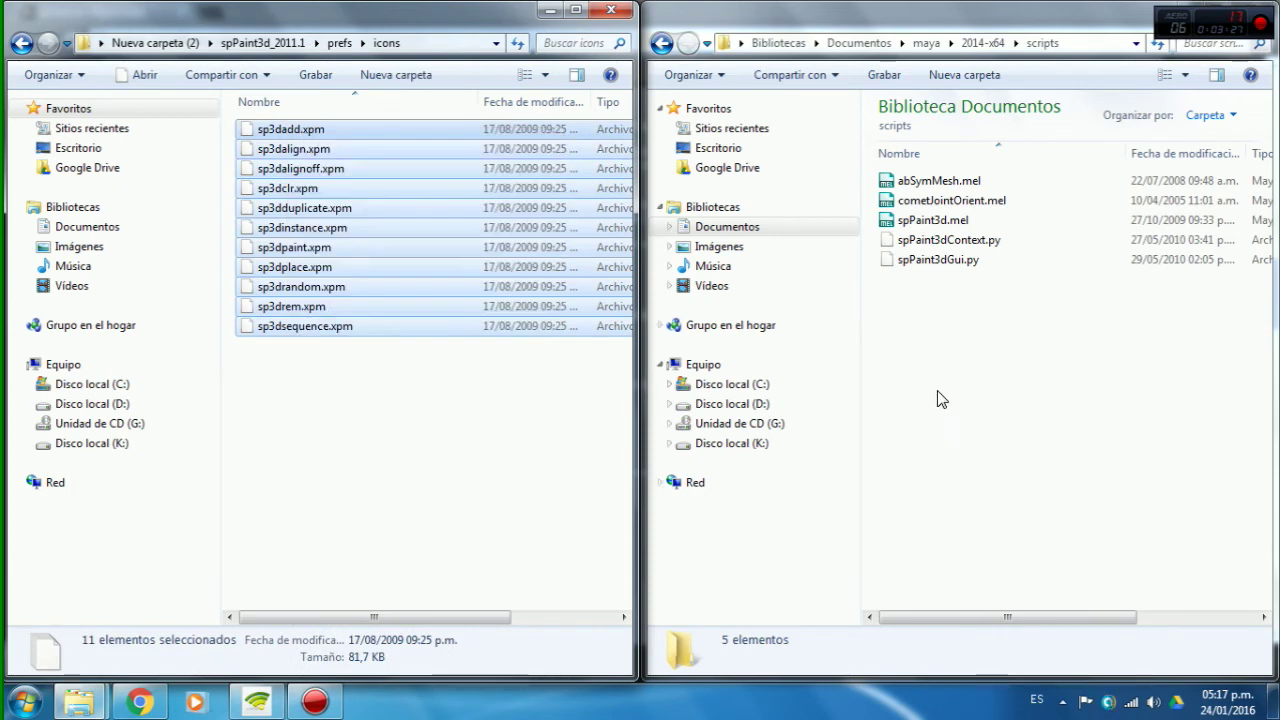
Step: Paste the 11 icons into the 2014-x64 prefs\icons folder
{"action": "left_click", "coordinate": [662, 43]}
{"action": "double_click", "coordinate": [908, 184]}
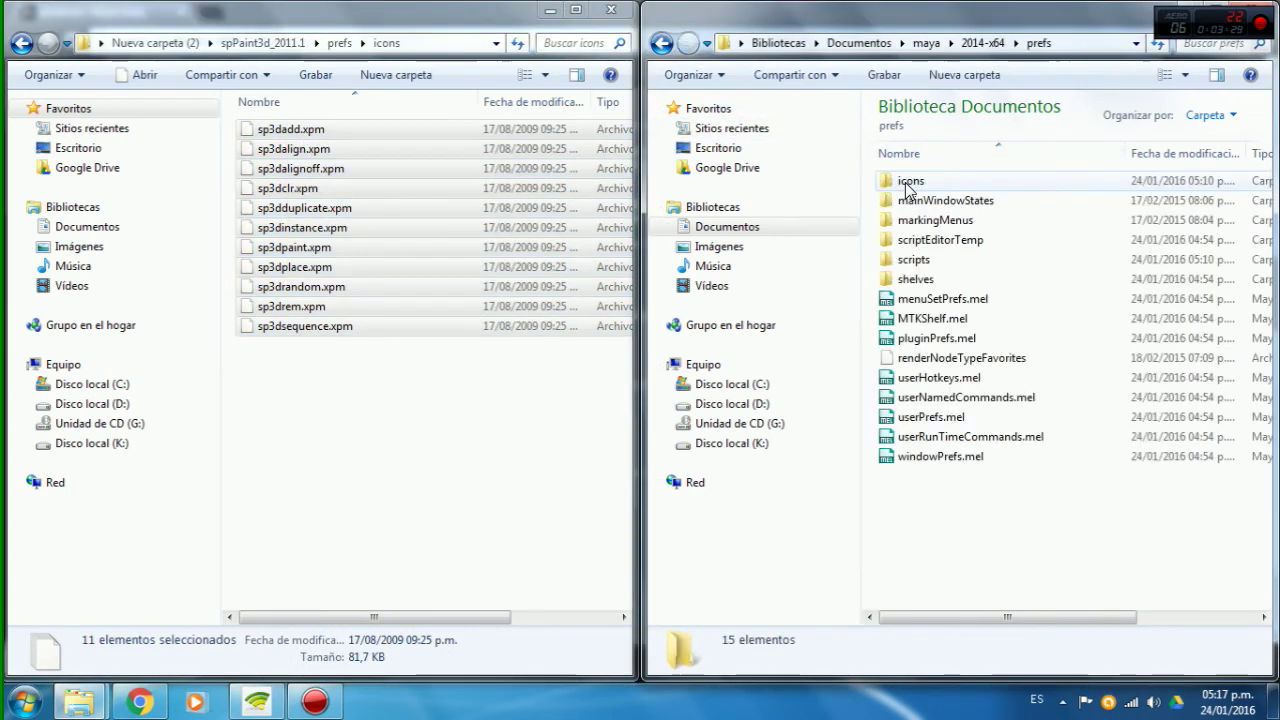
{"action": "double_click", "coordinate": [937, 182]}
{"action": "right_click", "coordinate": [936, 258]}
{"action": "left_click", "coordinate": [980, 388]}
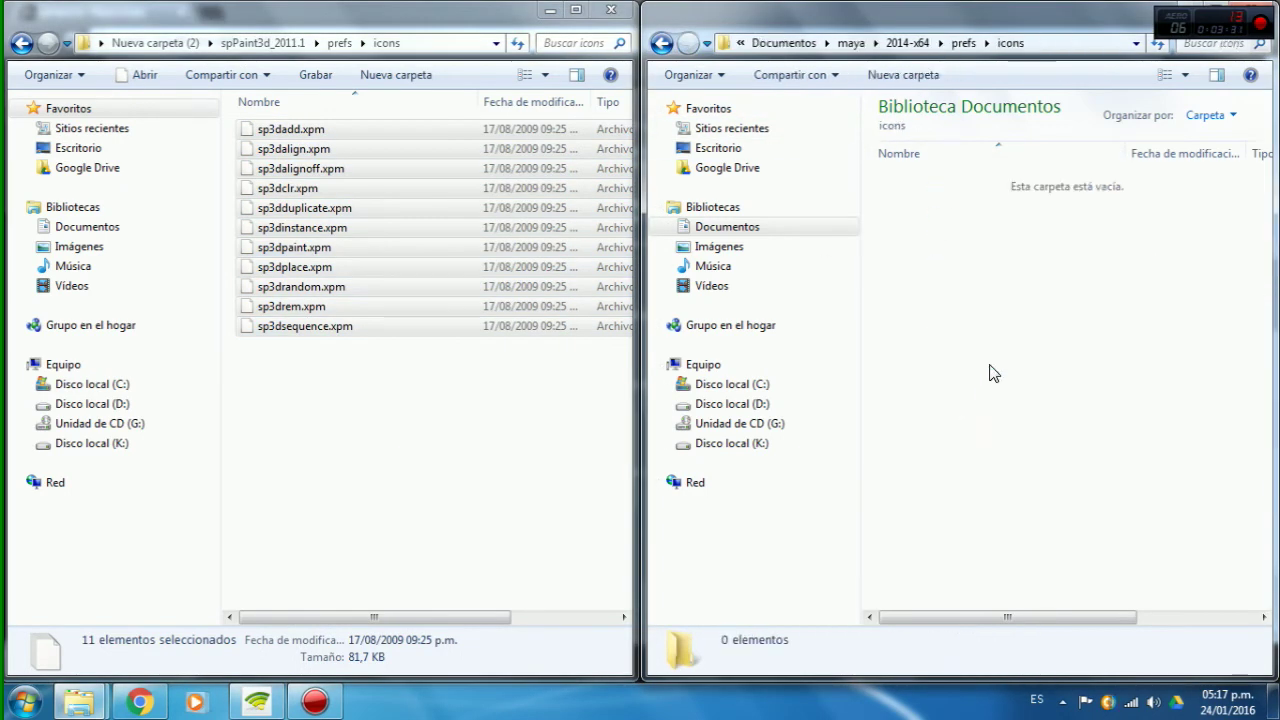
Step: Open Maya's prefs\scripts folder and copy the three spPaint3d script files from the download
{"action": "left_click", "coordinate": [662, 43]}
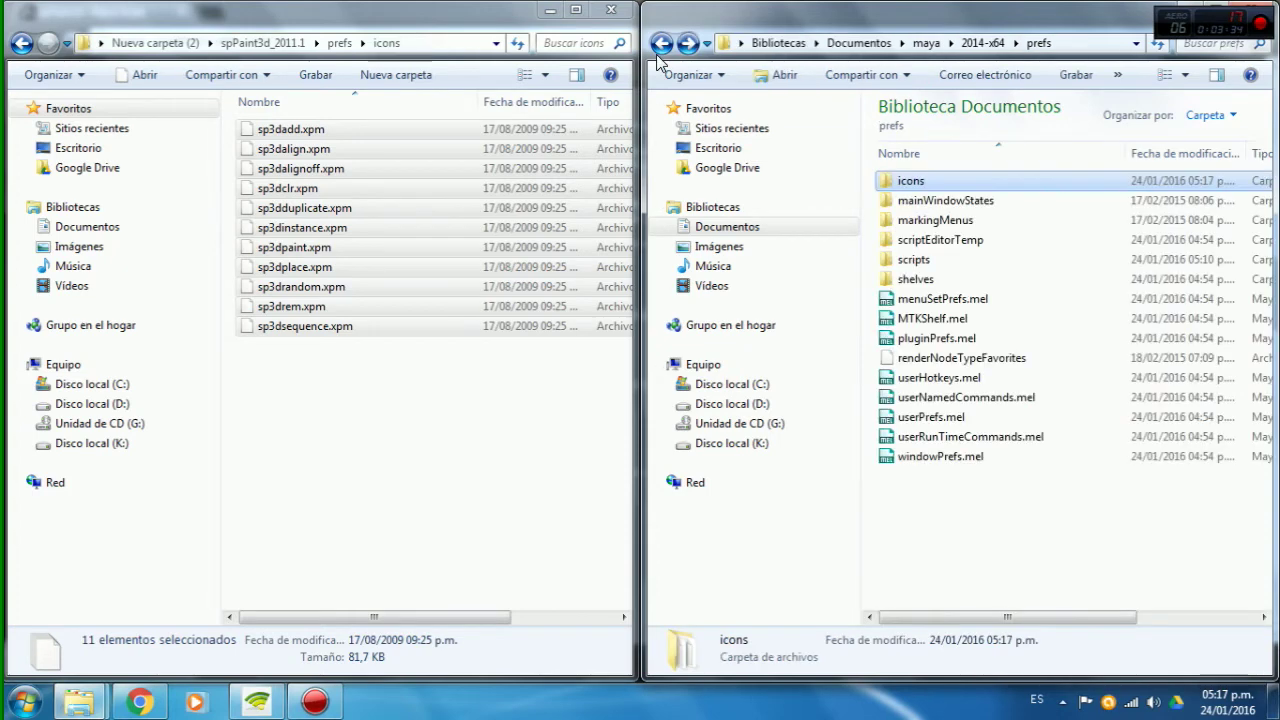
{"action": "double_click", "coordinate": [930, 262]}
{"action": "mouse_move", "coordinate": [1067, 394]}
{"action": "left_mouse_down"}
{"action": "mouse_move", "coordinate": [883, 180]}
{"action": "mouse_move", "coordinate": [871, 128]}
{"action": "left_mouse_up"}
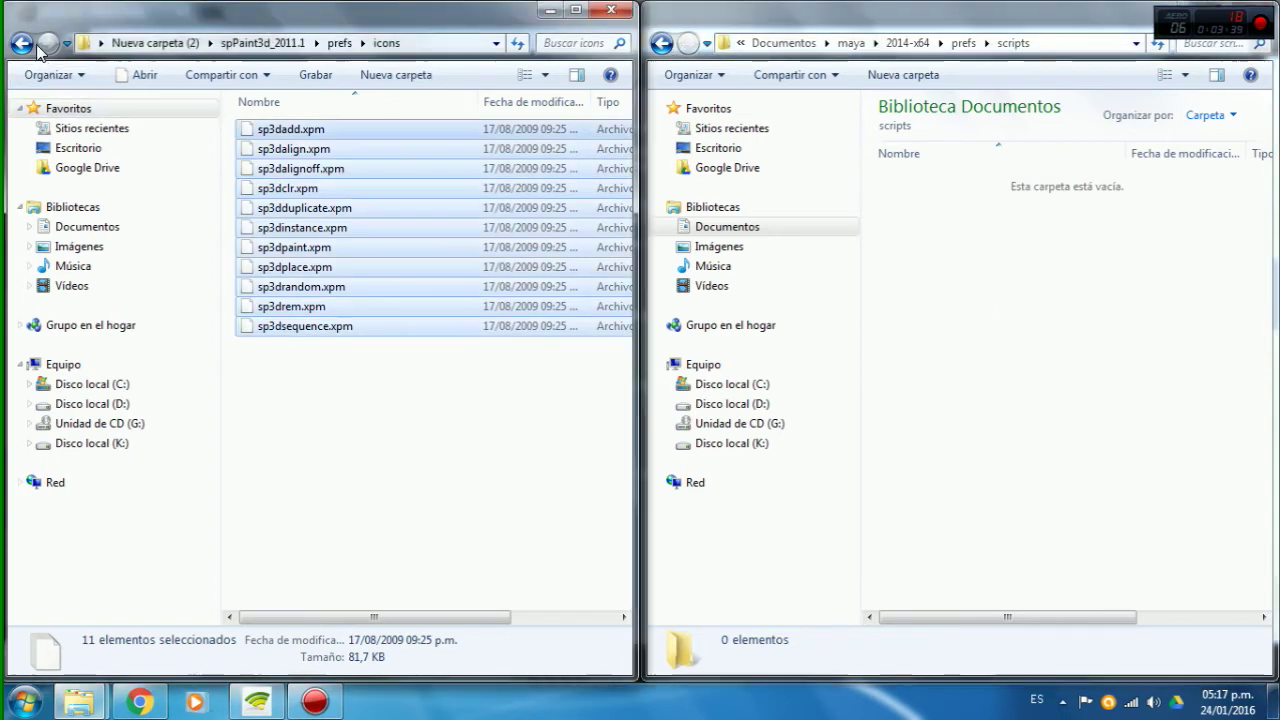
{"action": "left_click", "coordinate": [22, 44]}
{"action": "left_click", "coordinate": [22, 44]}
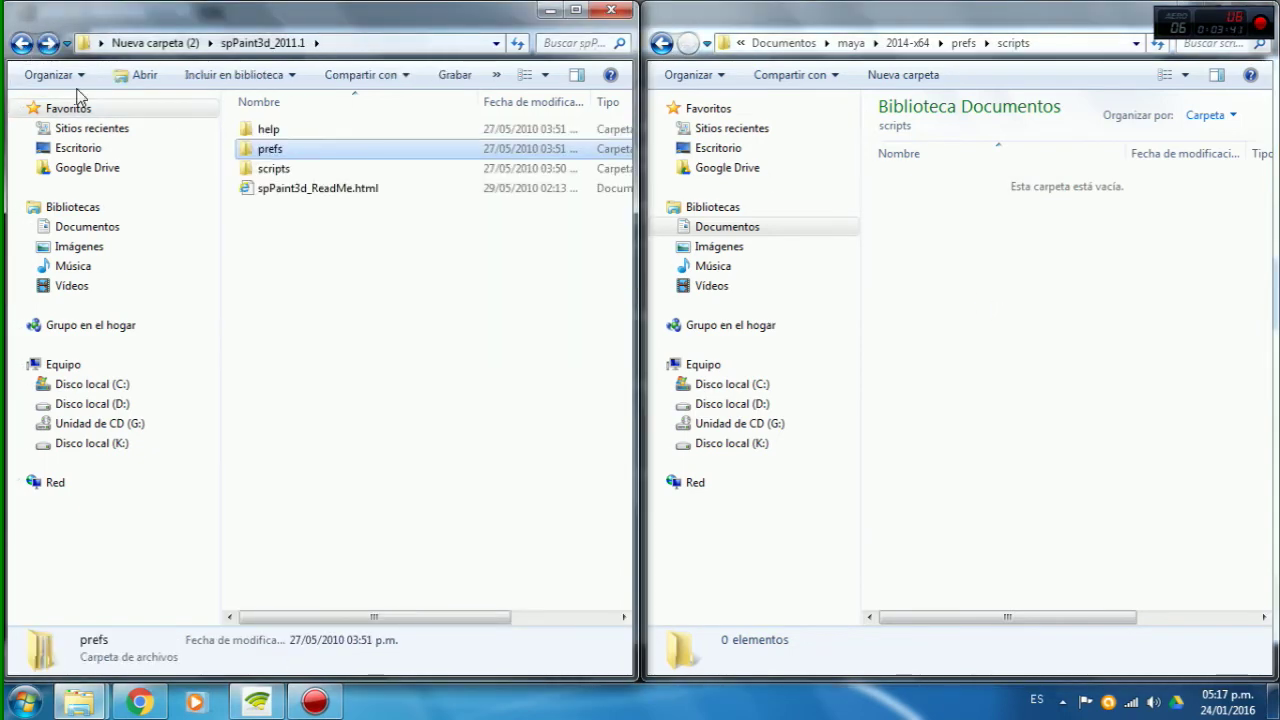
{"action": "double_click", "coordinate": [300, 170]}
{"action": "left_click_drag", "start_coordinate": [371, 263], "coordinate": [218, 106]}
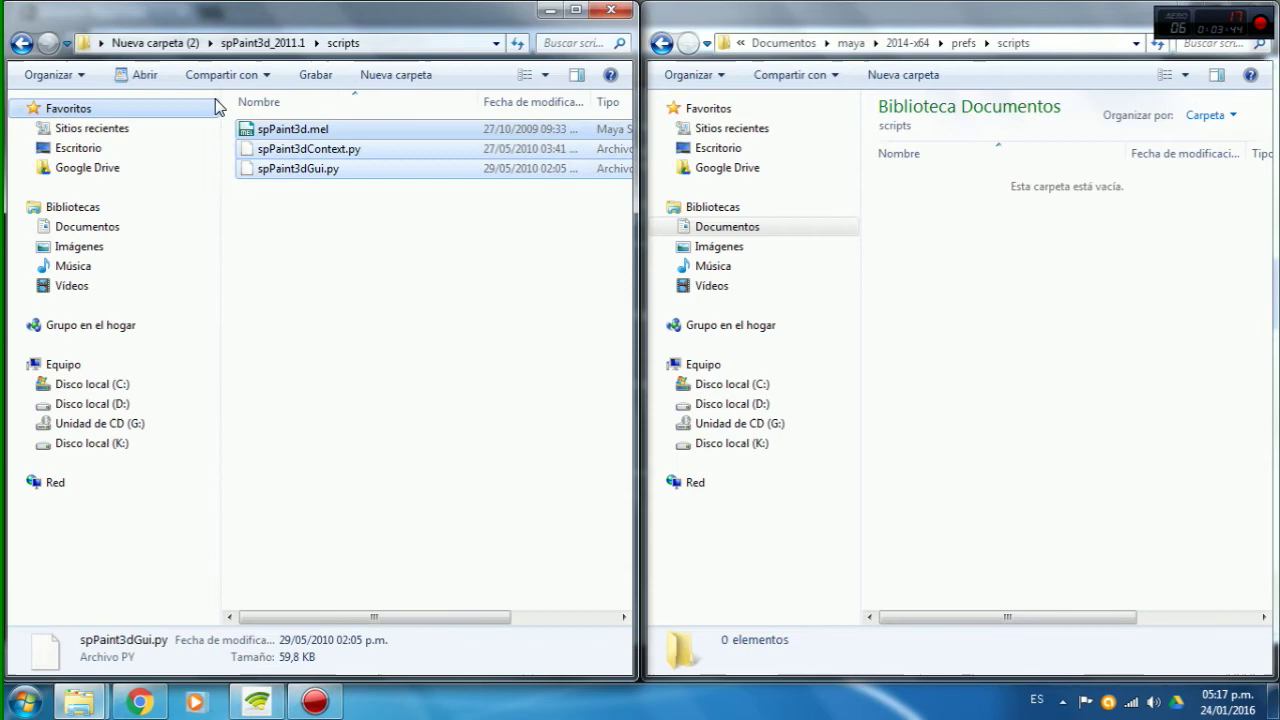
{"action": "right_click", "coordinate": [292, 150]}
{"action": "left_click", "coordinate": [340, 336]}
Step: Paste spPaint3d.mel, spPaint3dContext.py and spPaint3dGui.py into Maya's prefs\scripts folder
{"action": "right_click", "coordinate": [995, 262]}
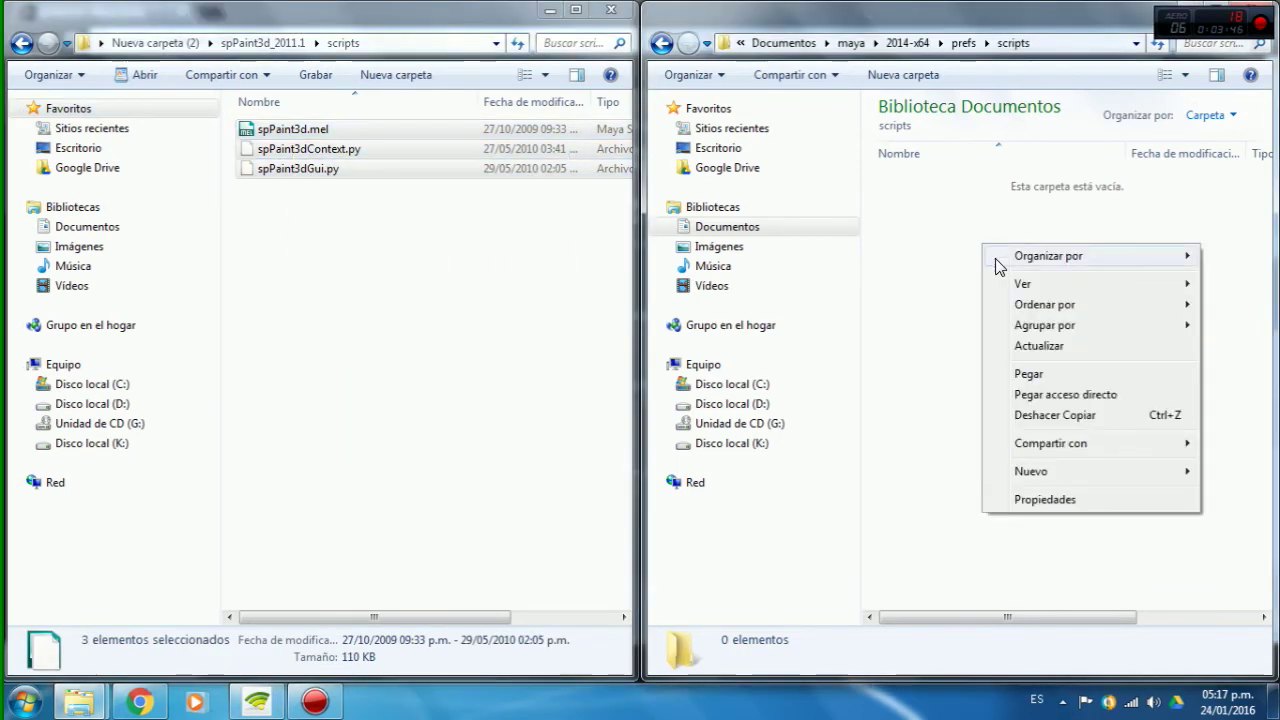
{"action": "left_click", "coordinate": [1028, 374]}
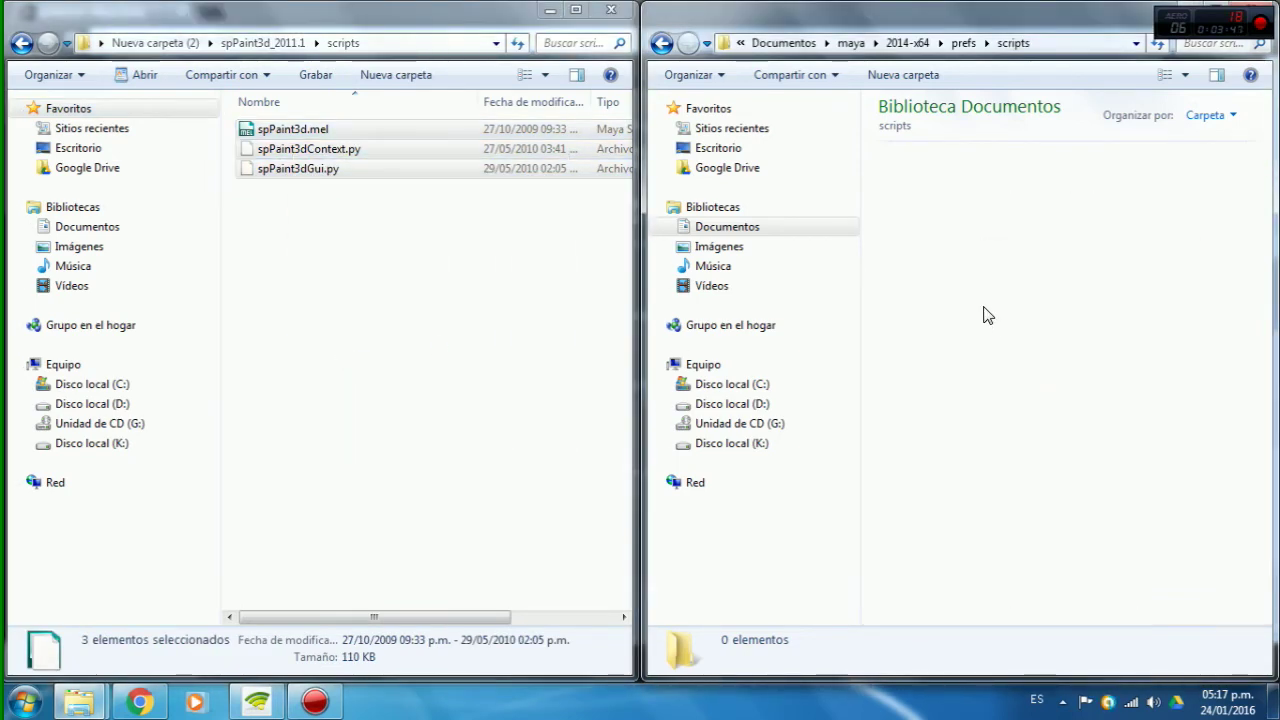
{"action": "left_click", "coordinate": [661, 43]}
{"action": "left_click", "coordinate": [21, 43]}
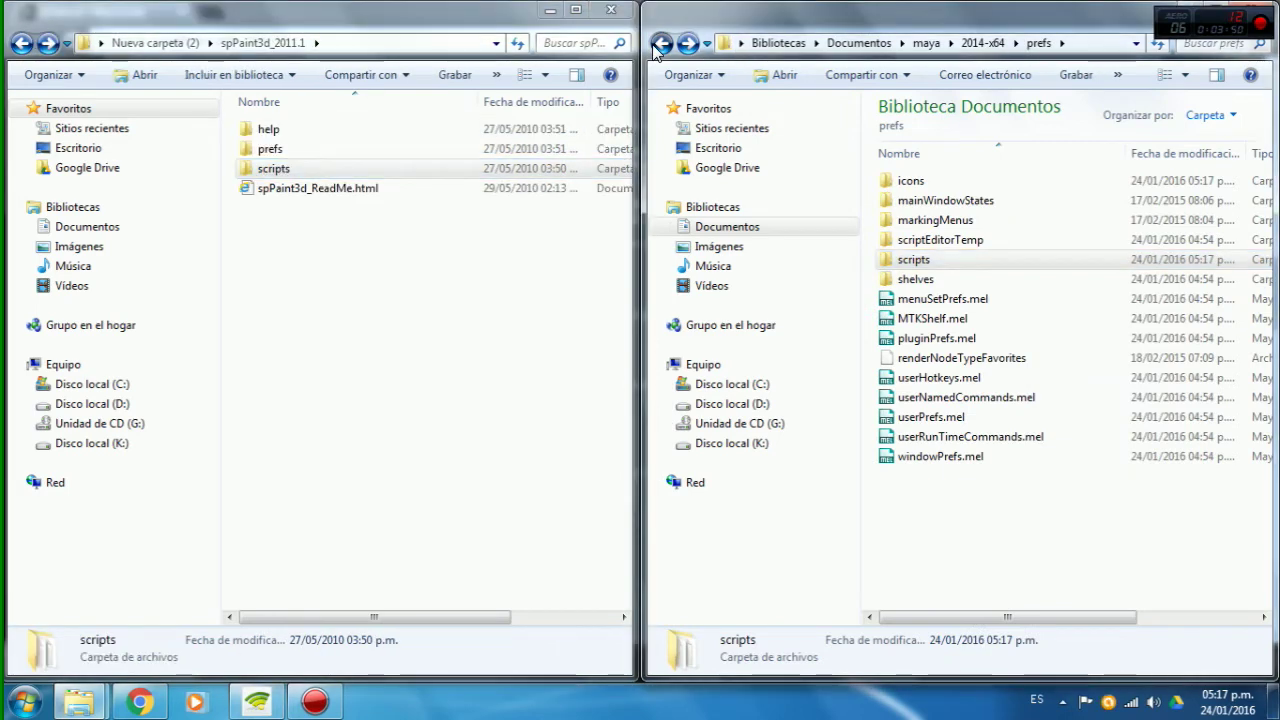
Step: Go back up to 2014-x64, select its prefs folder, and return to the spPaint3d page
{"action": "left_click", "coordinate": [661, 43]}
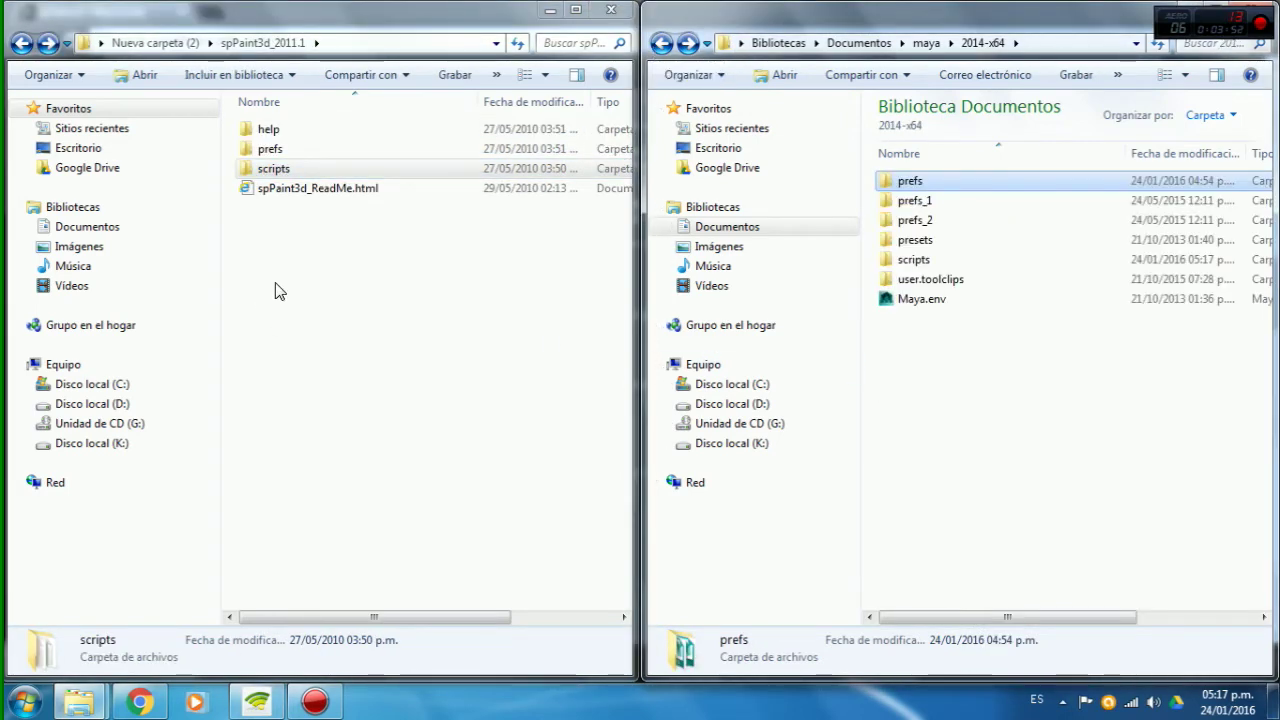
{"action": "left_click", "coordinate": [275, 171]}
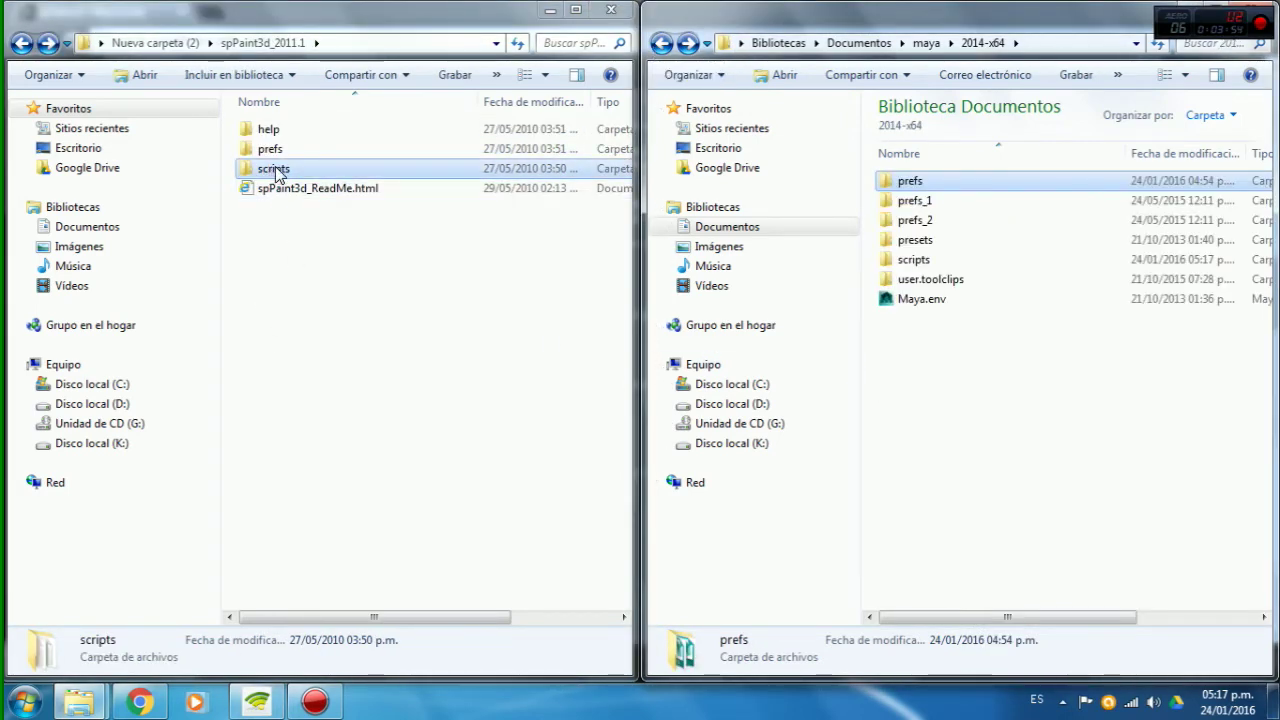
{"action": "left_click_drag", "start_coordinate": [913, 259], "coordinate": [929, 188]}
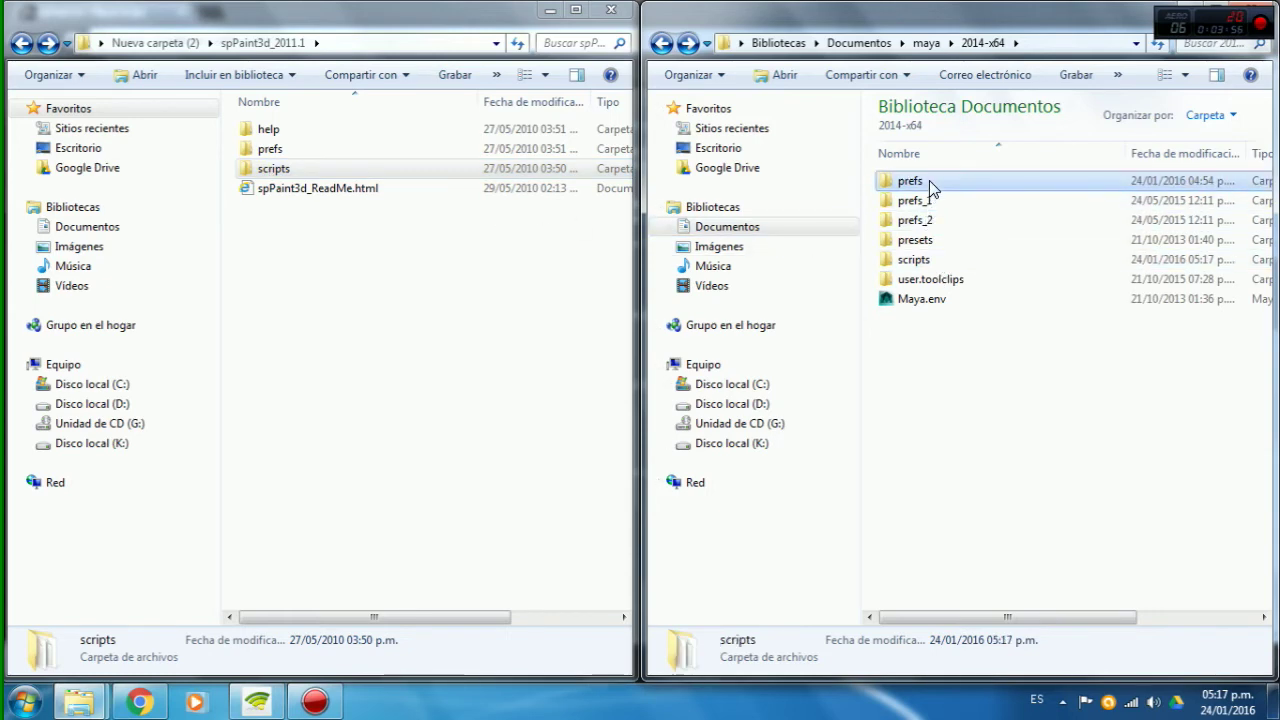
{"action": "left_click", "coordinate": [929, 180]}
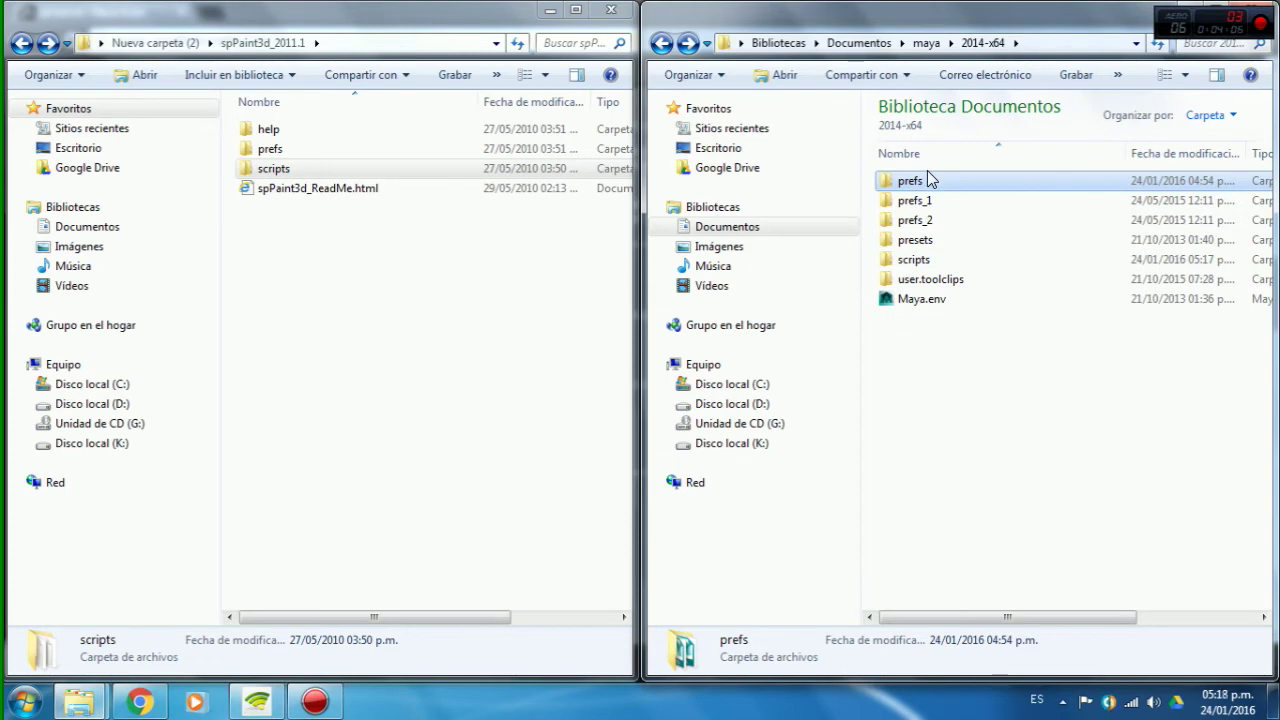
{"action": "left_click", "coordinate": [582, 276]}
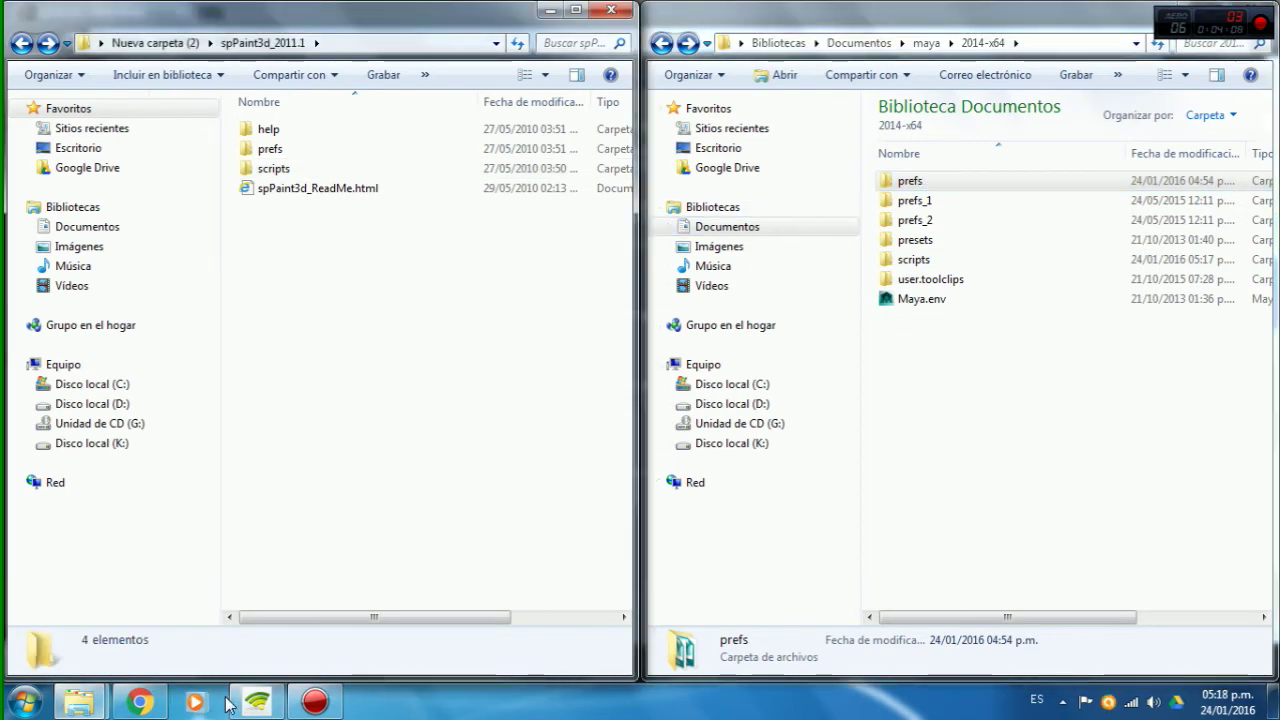
{"action": "left_click", "coordinate": [140, 702]}
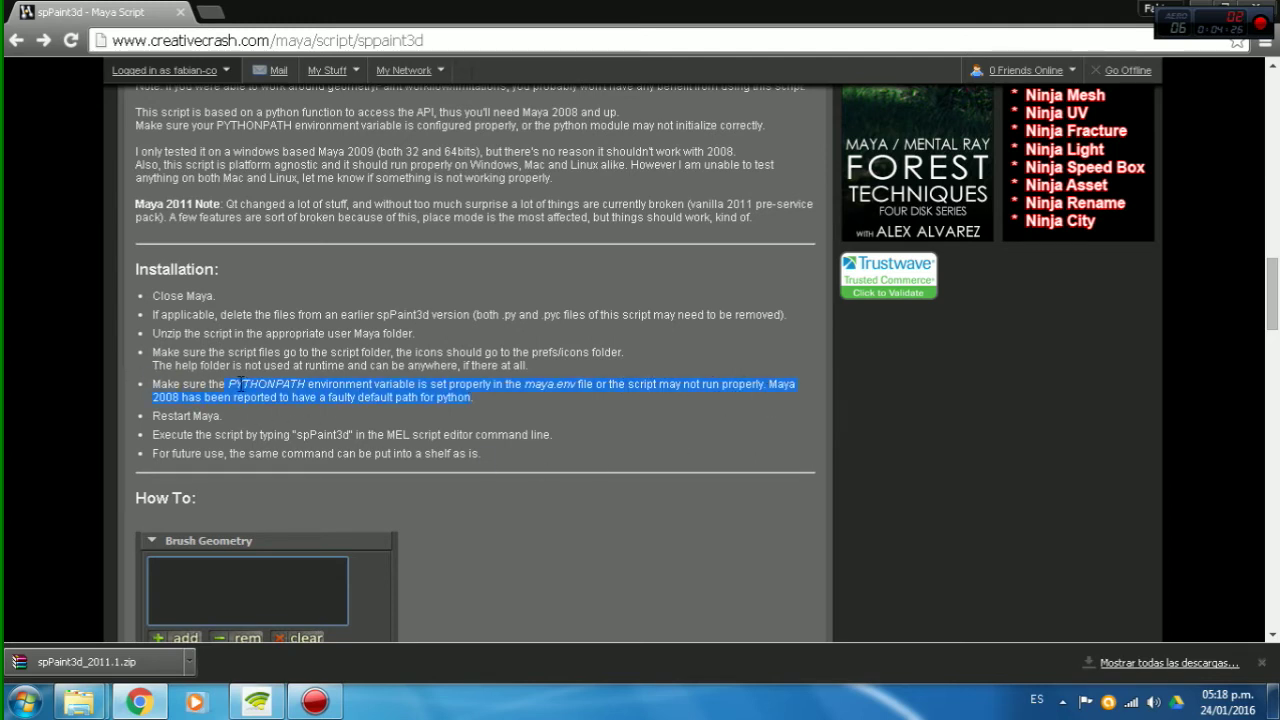
Step: Highlight the PYTHONPATH and Restart Maya installation notes
{"action": "left_click_drag", "start_coordinate": [241, 384], "coordinate": [200, 396]}
{"action": "left_click", "coordinate": [145, 379]}
{"action": "left_click_drag", "start_coordinate": [150, 416], "coordinate": [226, 427]}
Step: Launch Maya 2014 from the Start menu and preview its open windows
{"action": "left_click", "coordinate": [25, 700]}
{"action": "left_click", "coordinate": [96, 200]}
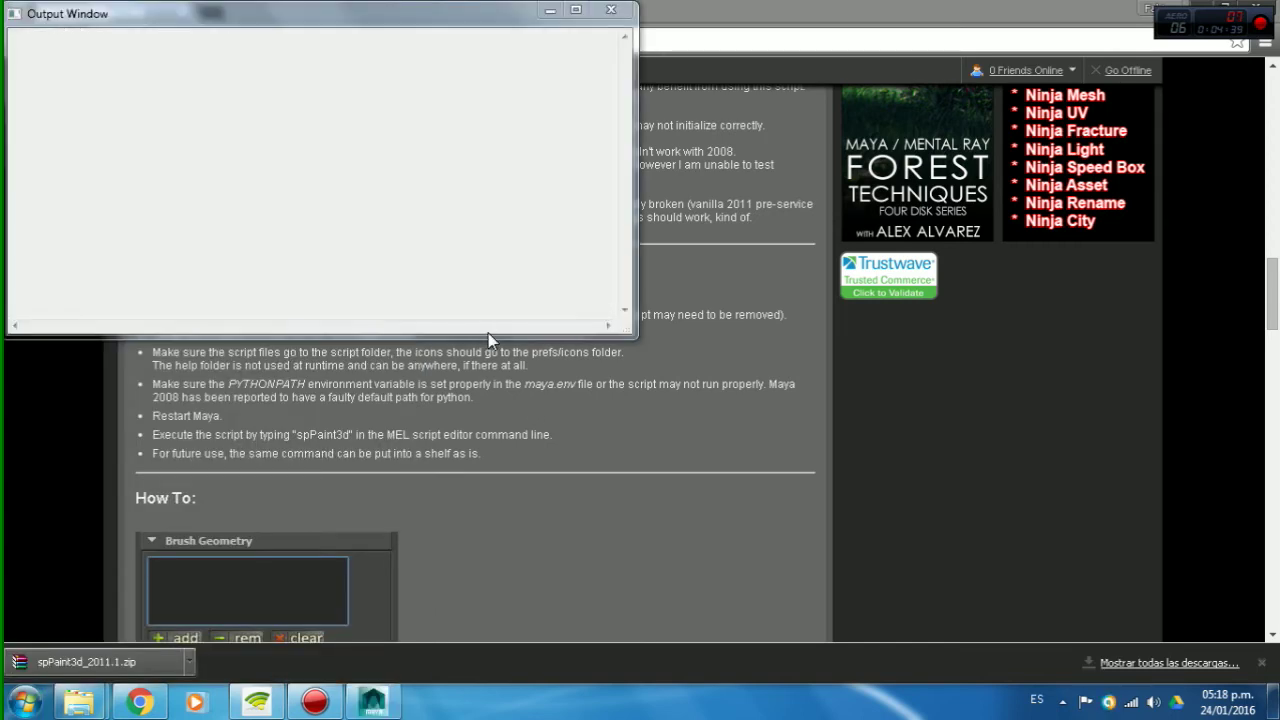
{"action": "left_click", "coordinate": [440, 390]}
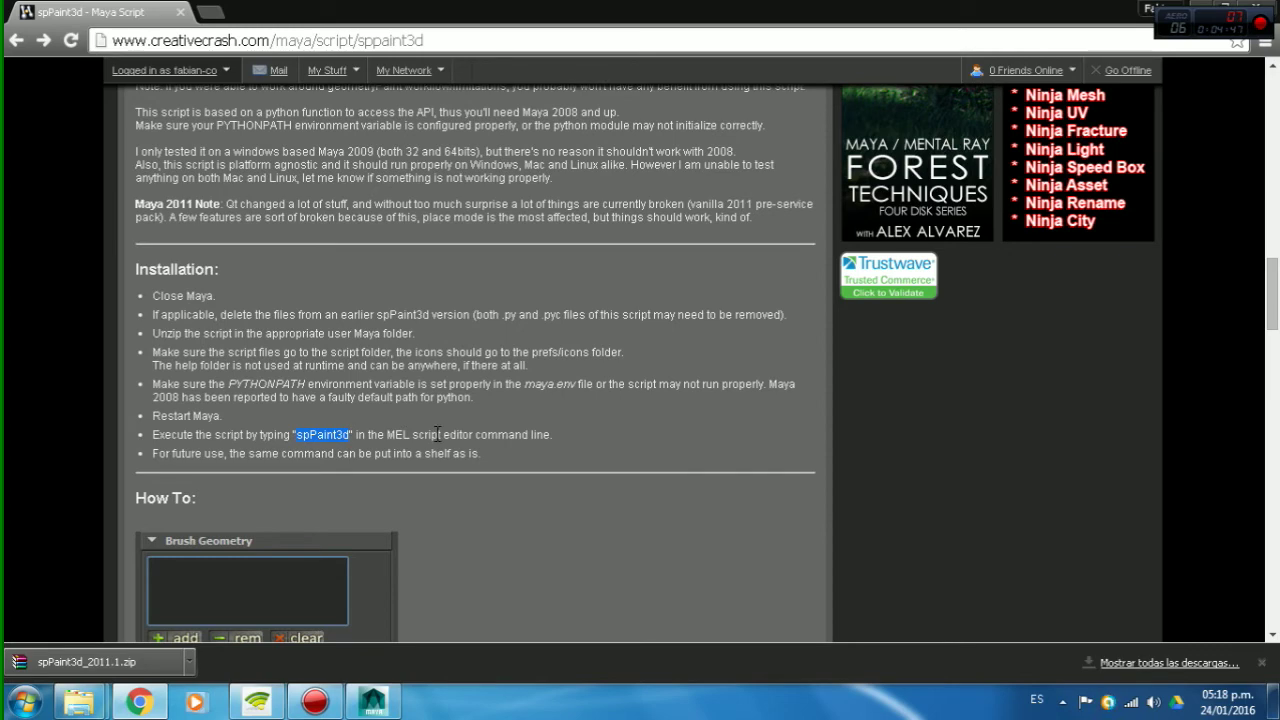
{"action": "left_click", "coordinate": [352, 697]}
Step: Open Maya's Script Editor and clear all its history output
{"action": "left_click", "coordinate": [412, 607]}
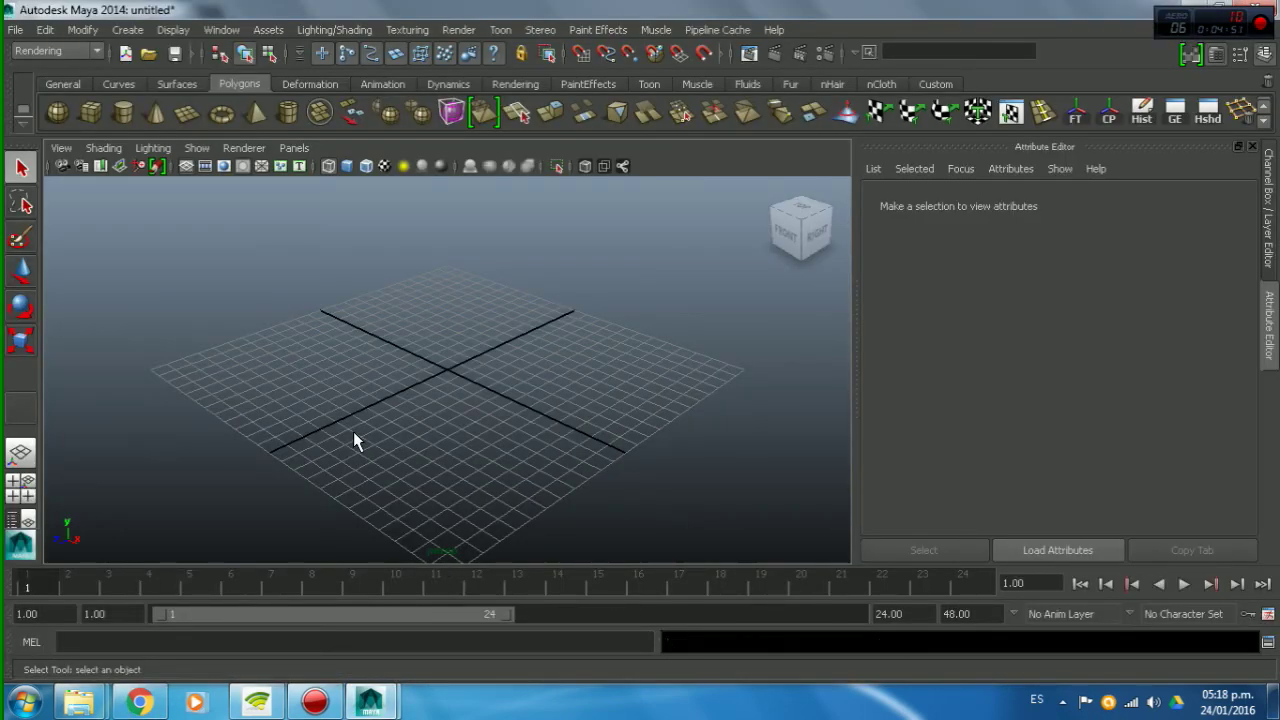
{"action": "left_click", "coordinate": [1267, 641]}
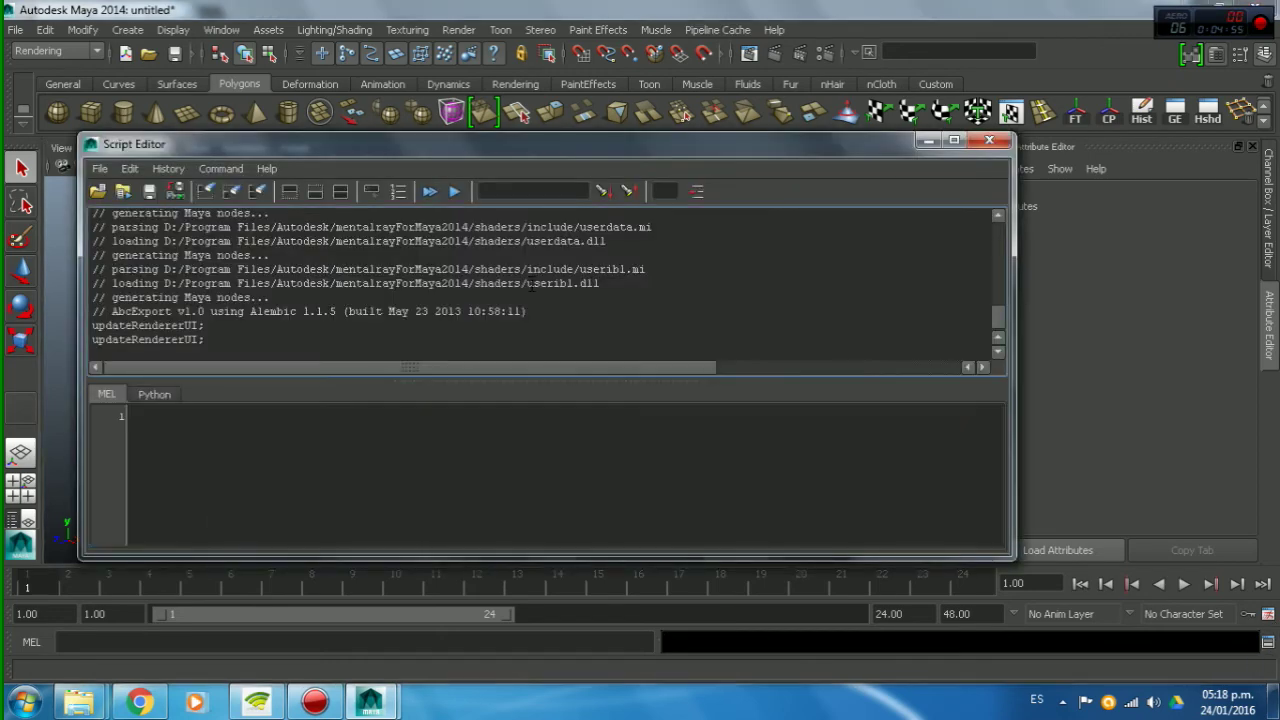
{"action": "right_click", "coordinate": [544, 354]}
{"action": "left_click", "coordinate": [566, 412]}
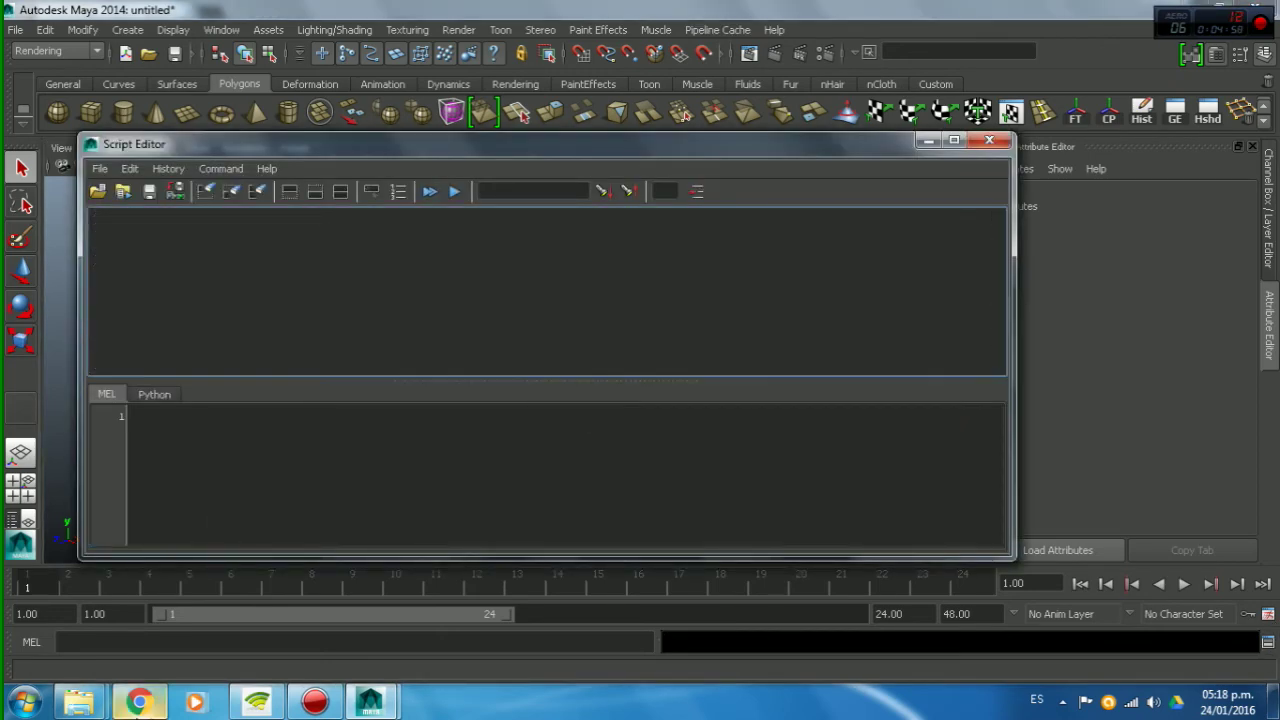
Step: Copy the 'spPaint3d' command text from the CreativeCrash page
{"action": "left_click", "coordinate": [140, 703]}
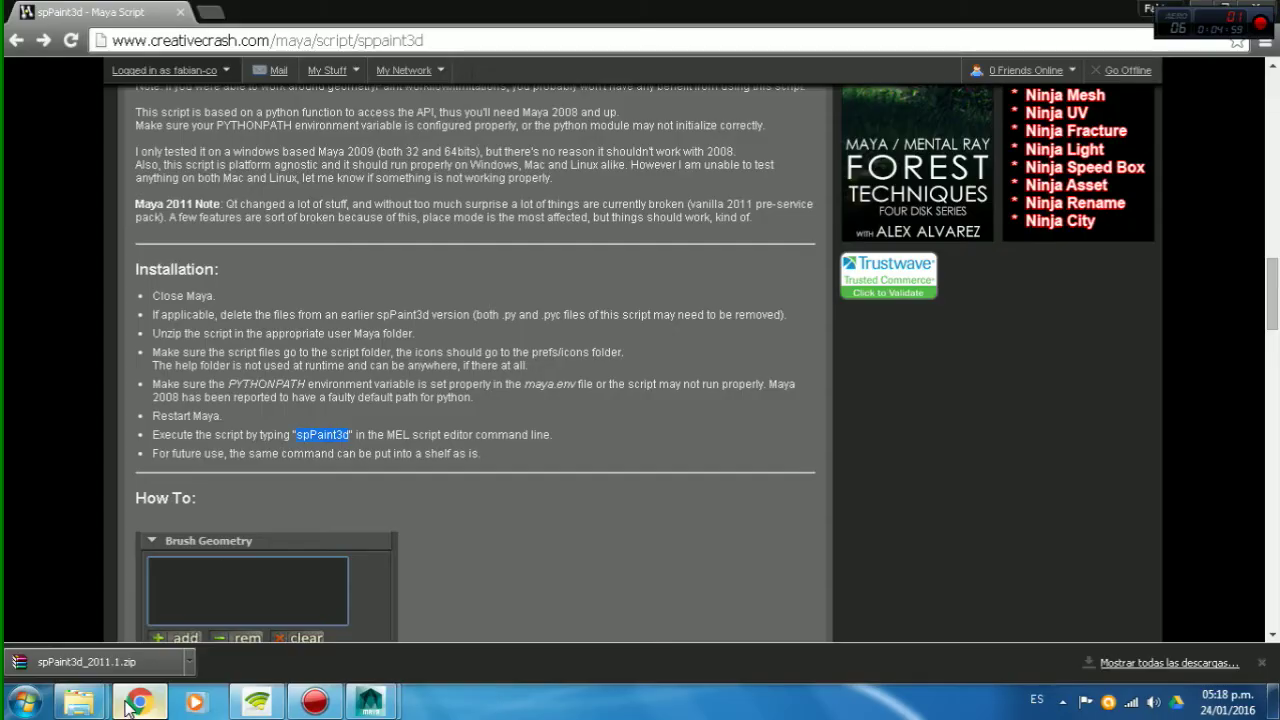
{"action": "right_click", "coordinate": [347, 434]}
{"action": "left_click", "coordinate": [366, 448]}
Step: Paste the spPaint3d command into the Script Editor's MEL input and run it
{"action": "left_click", "coordinate": [437, 607]}
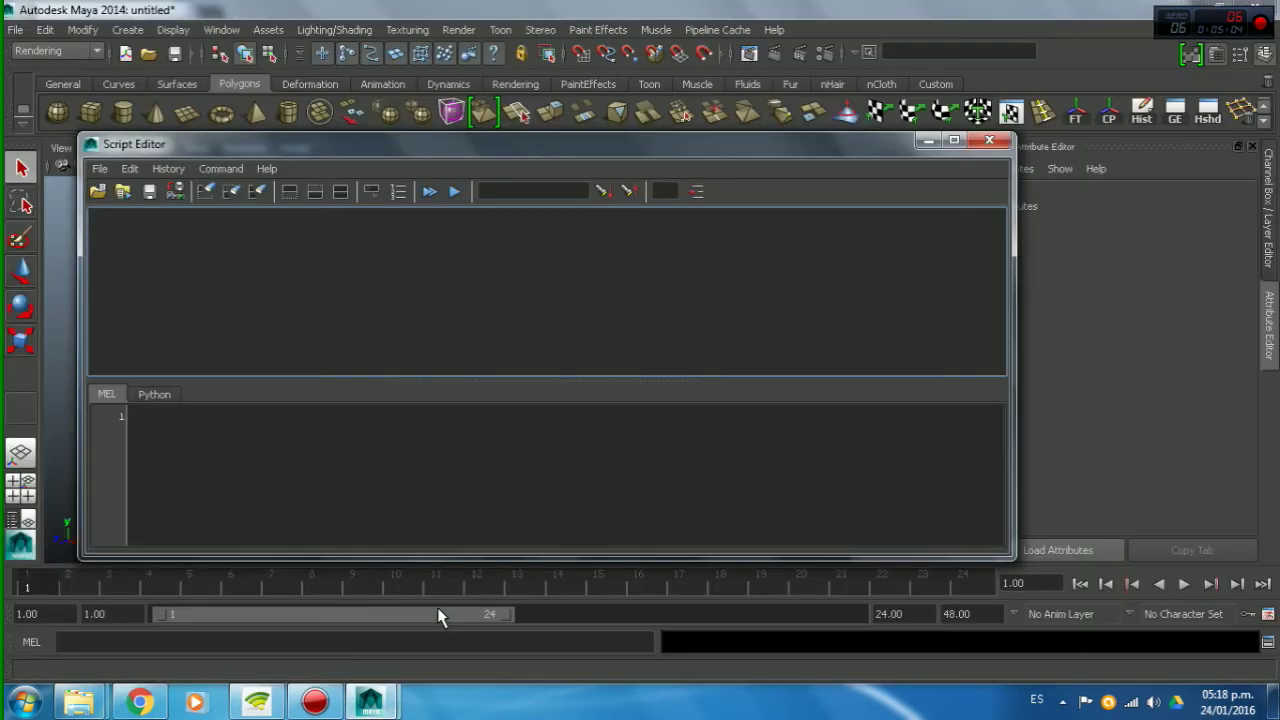
{"action": "left_click", "coordinate": [331, 422]}
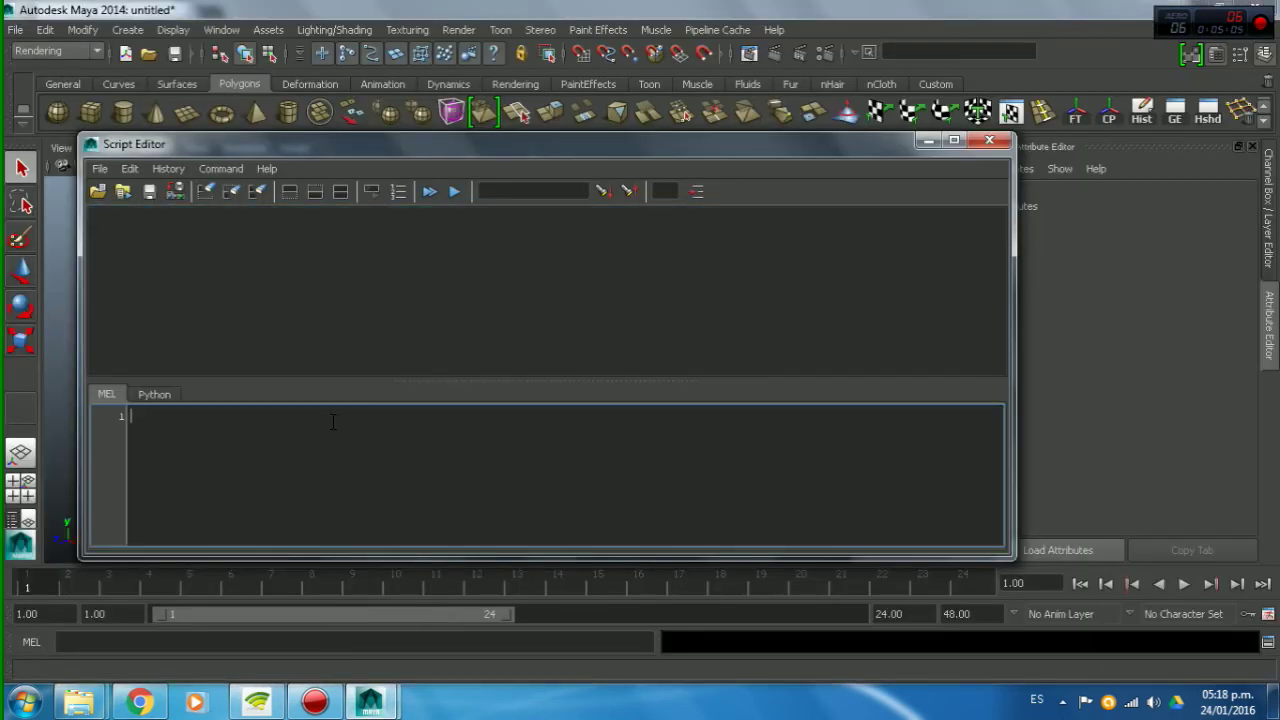
{"action": "right_click", "coordinate": [268, 437]}
{"action": "type", "text": "spPaint3d"}
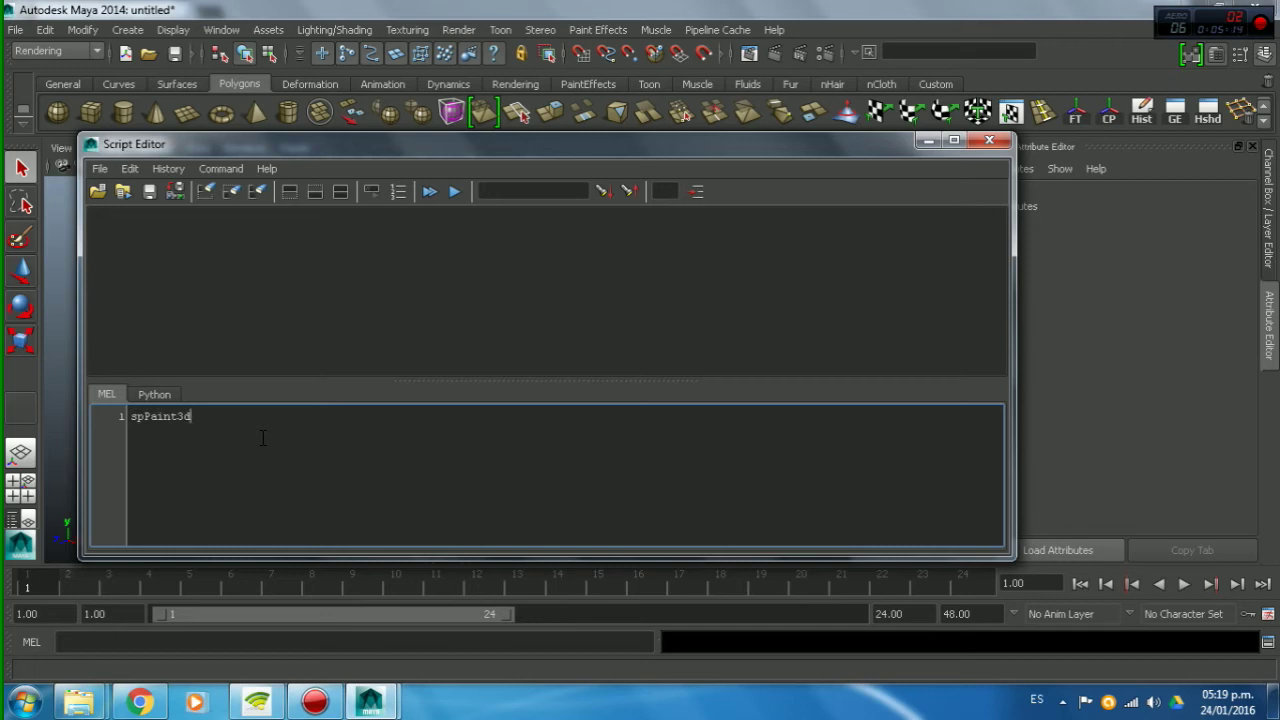
{"action": "key", "text": "ctrl+Return"}
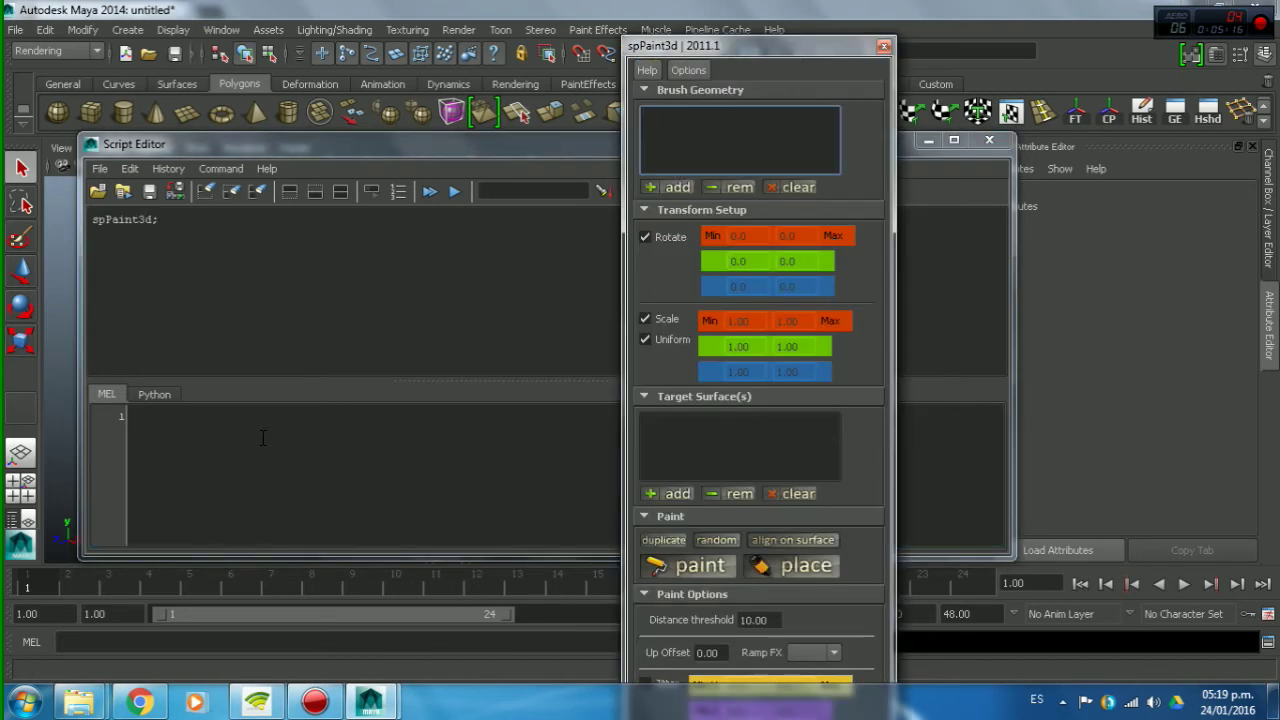
Step: Minimize the Script Editor and move the spPaint3d 2011.1 window to the screen's right side
{"action": "left_click", "coordinate": [931, 146]}
{"action": "left_click_drag", "start_coordinate": [716, 48], "coordinate": [506, 21]}
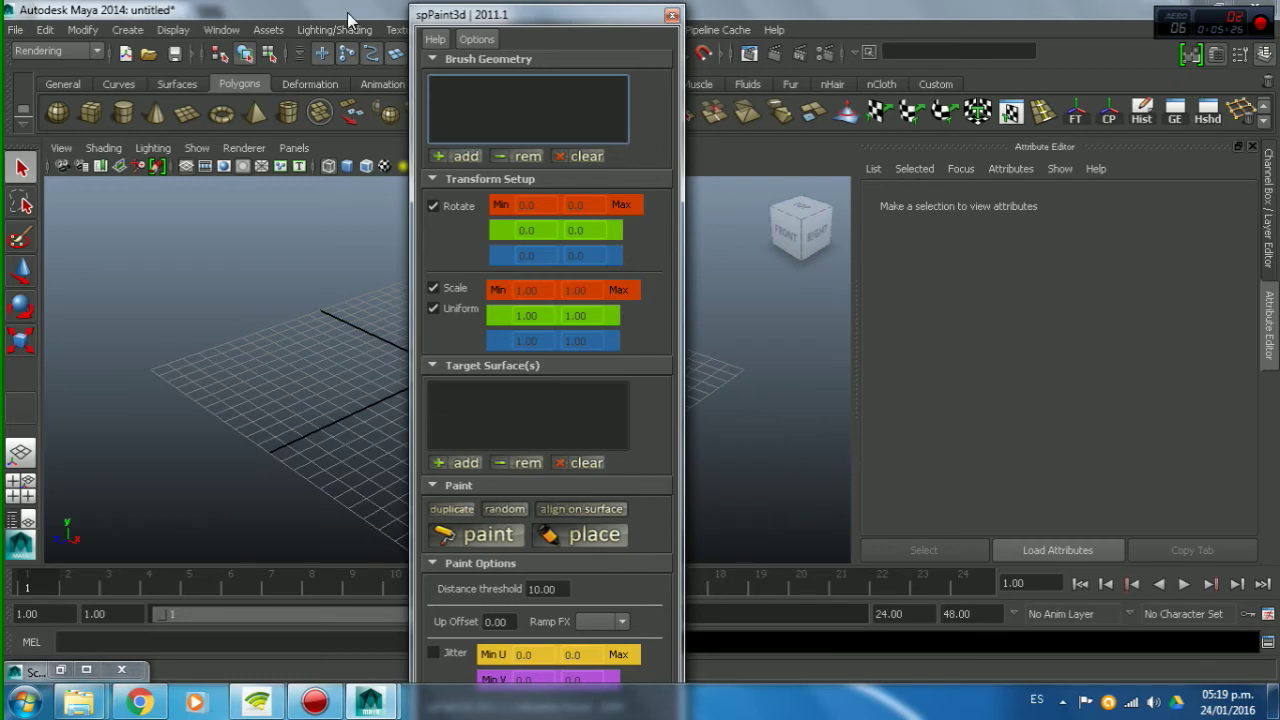
{"action": "mouse_move", "coordinate": [571, 28]}
{"action": "left_mouse_down"}
{"action": "mouse_move", "coordinate": [276, 18]}
{"action": "mouse_move", "coordinate": [1002, 23]}
{"action": "left_mouse_up"}
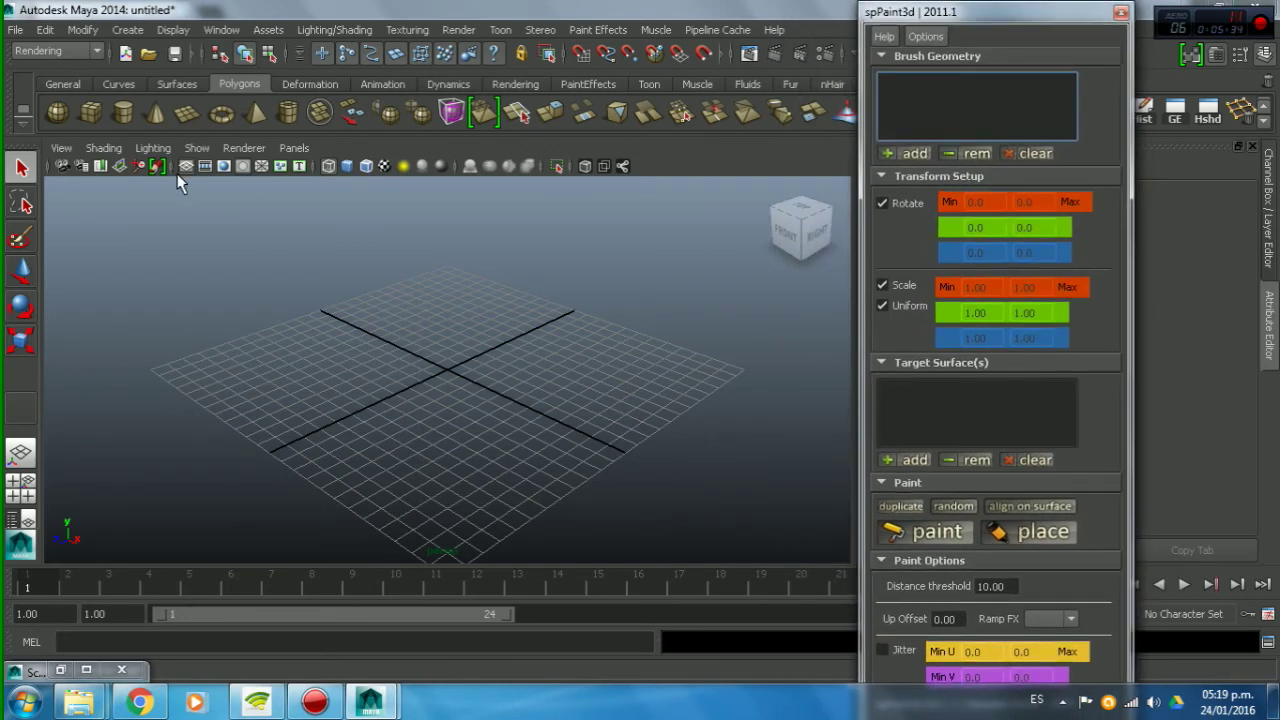
Step: Draw a polygon plane across the grid and a cube on its left part
{"action": "left_click", "coordinate": [186, 114]}
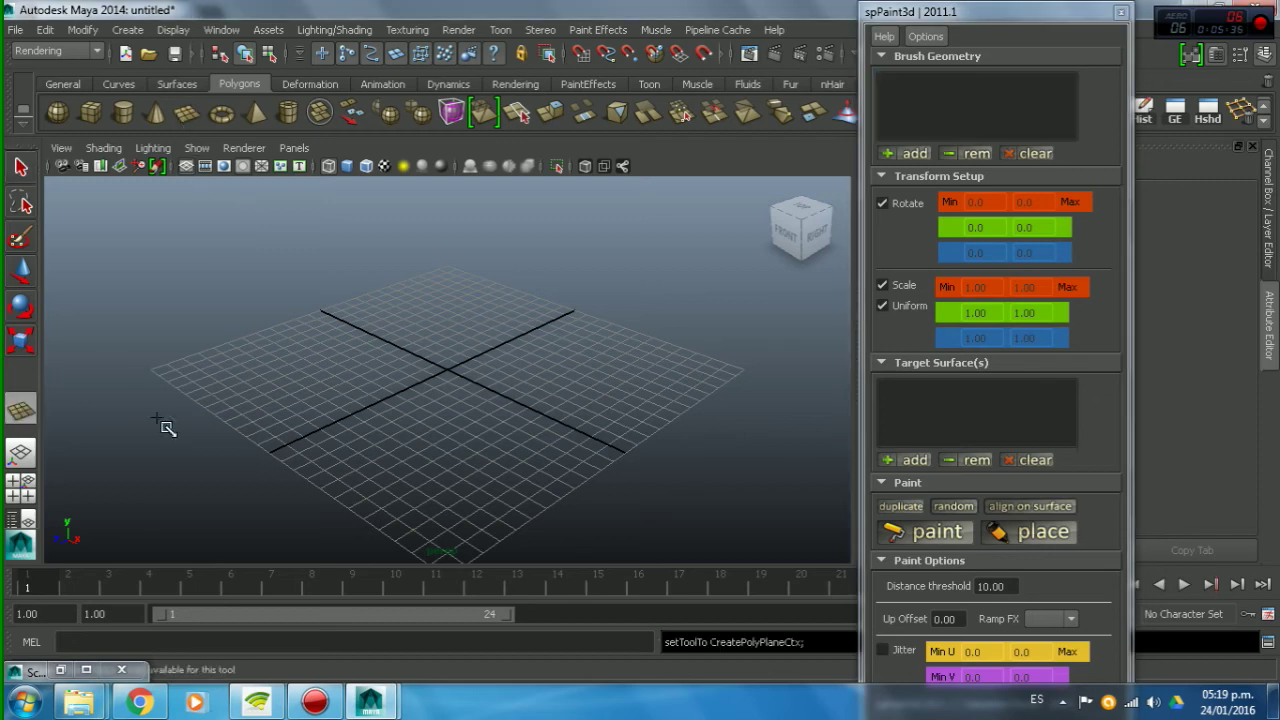
{"action": "left_click_drag", "start_coordinate": [152, 372], "coordinate": [770, 357]}
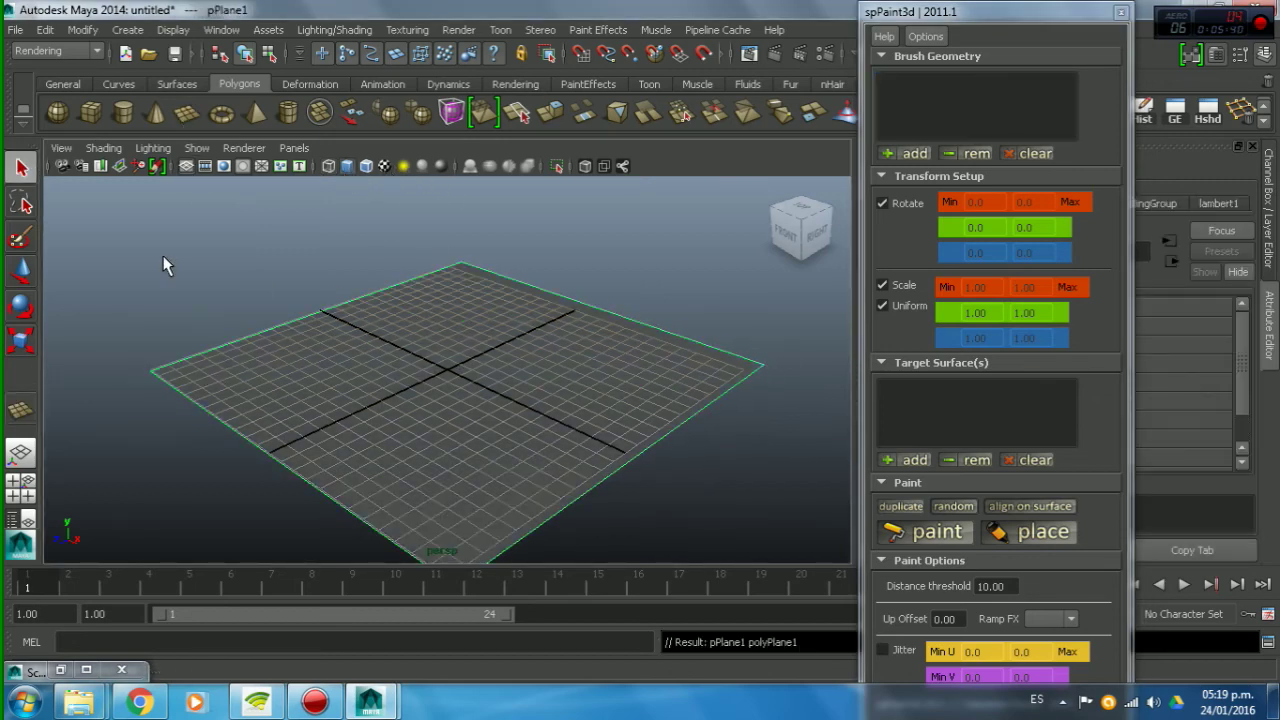
{"action": "left_click", "coordinate": [90, 113]}
{"action": "mouse_move", "coordinate": [300, 402]}
{"action": "left_mouse_down"}
{"action": "mouse_move", "coordinate": [333, 418]}
{"action": "mouse_move", "coordinate": [284, 422]}
{"action": "mouse_move", "coordinate": [286, 345]}
{"action": "left_mouse_up"}
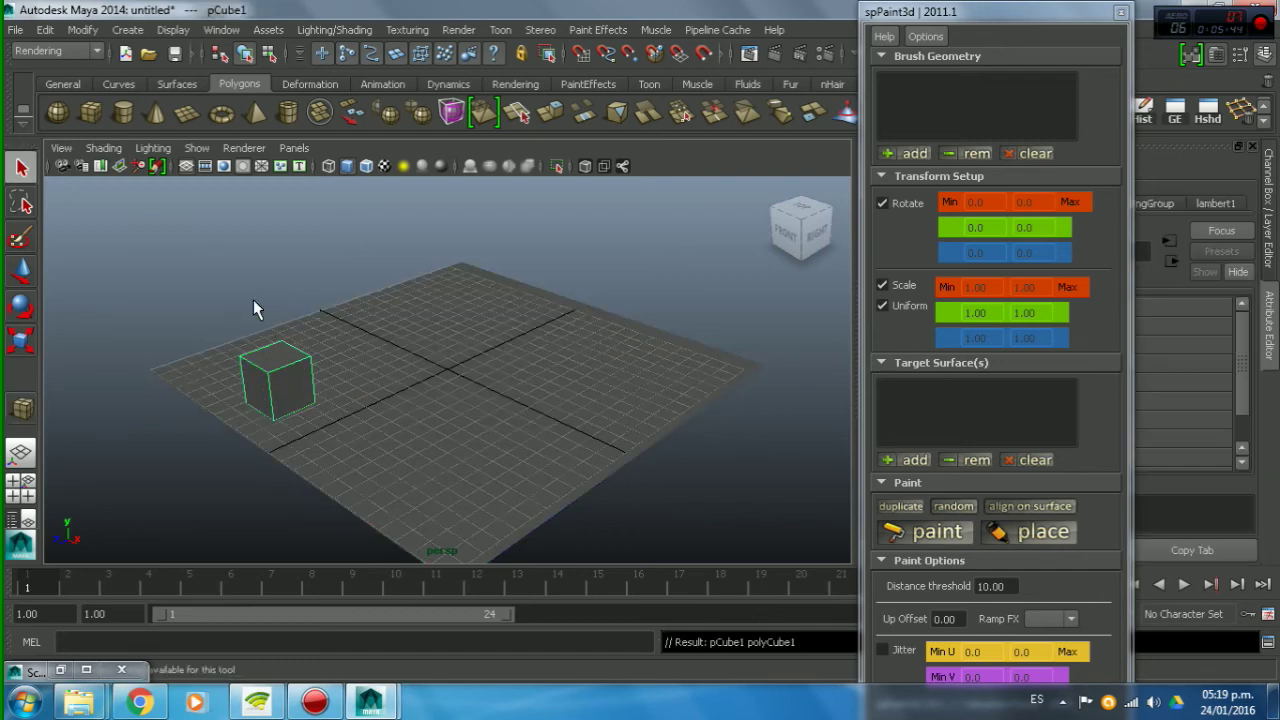
Step: Load the cube as spPaint3d brush geometry and the plane as the target surface
{"action": "left_click", "coordinate": [253, 299]}
{"action": "left_click", "coordinate": [273, 391]}
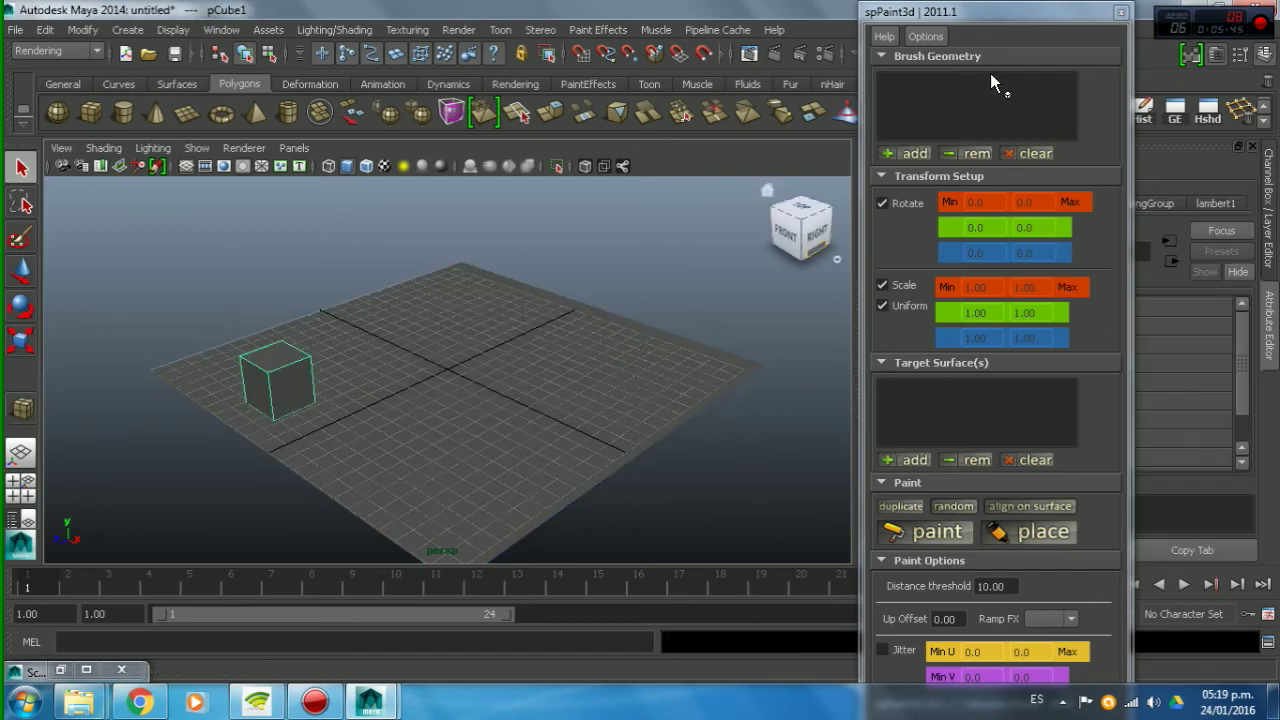
{"action": "left_click", "coordinate": [906, 153]}
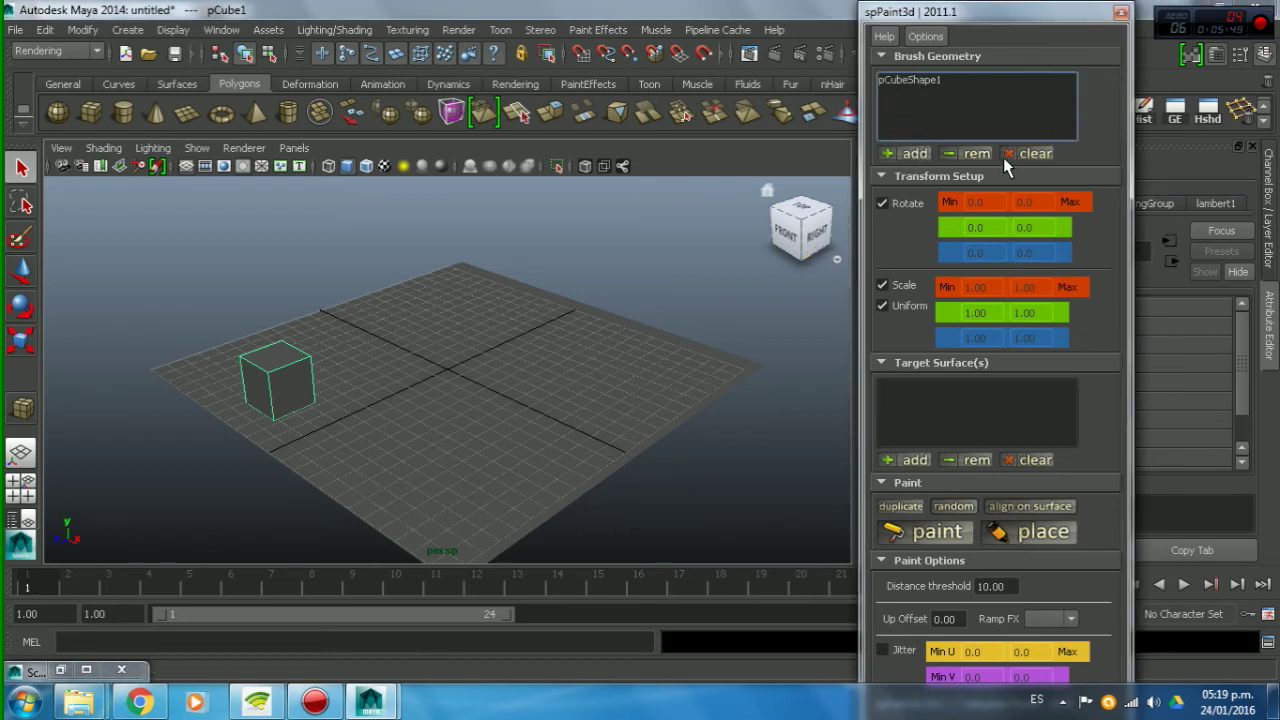
{"action": "left_click", "coordinate": [514, 392]}
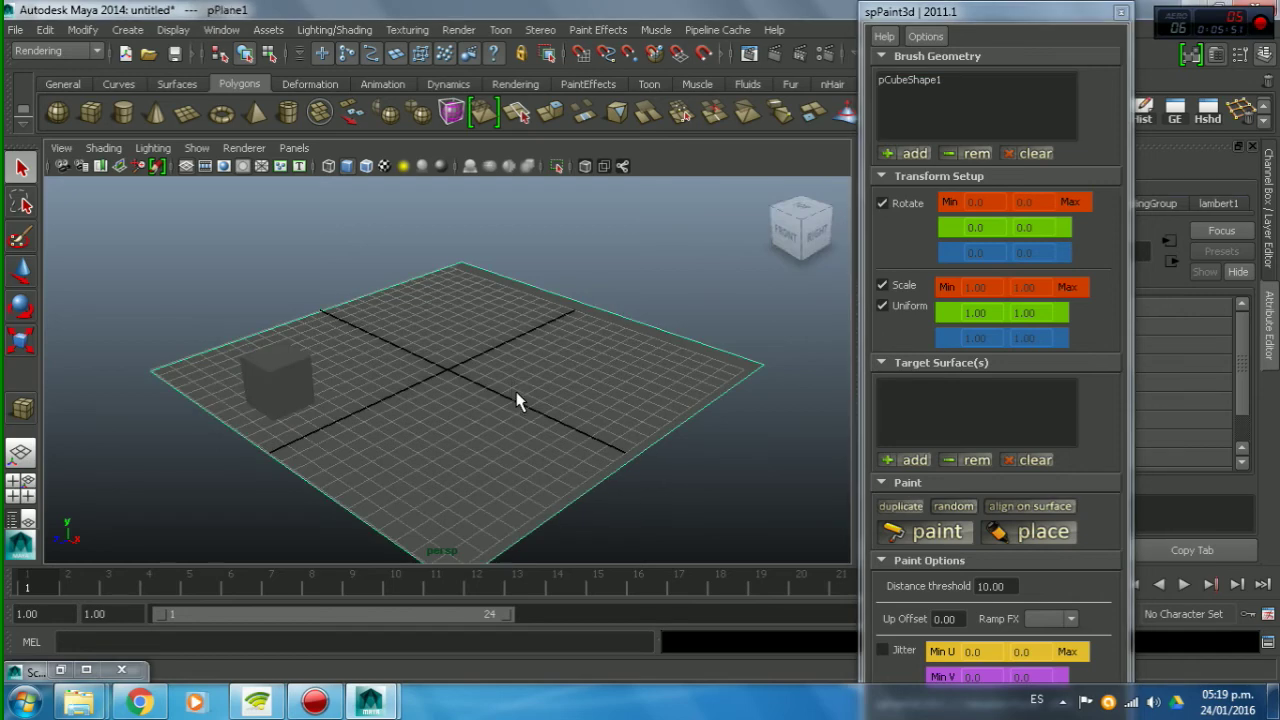
{"action": "left_click", "coordinate": [897, 459]}
{"action": "left_click", "coordinate": [642, 267]}
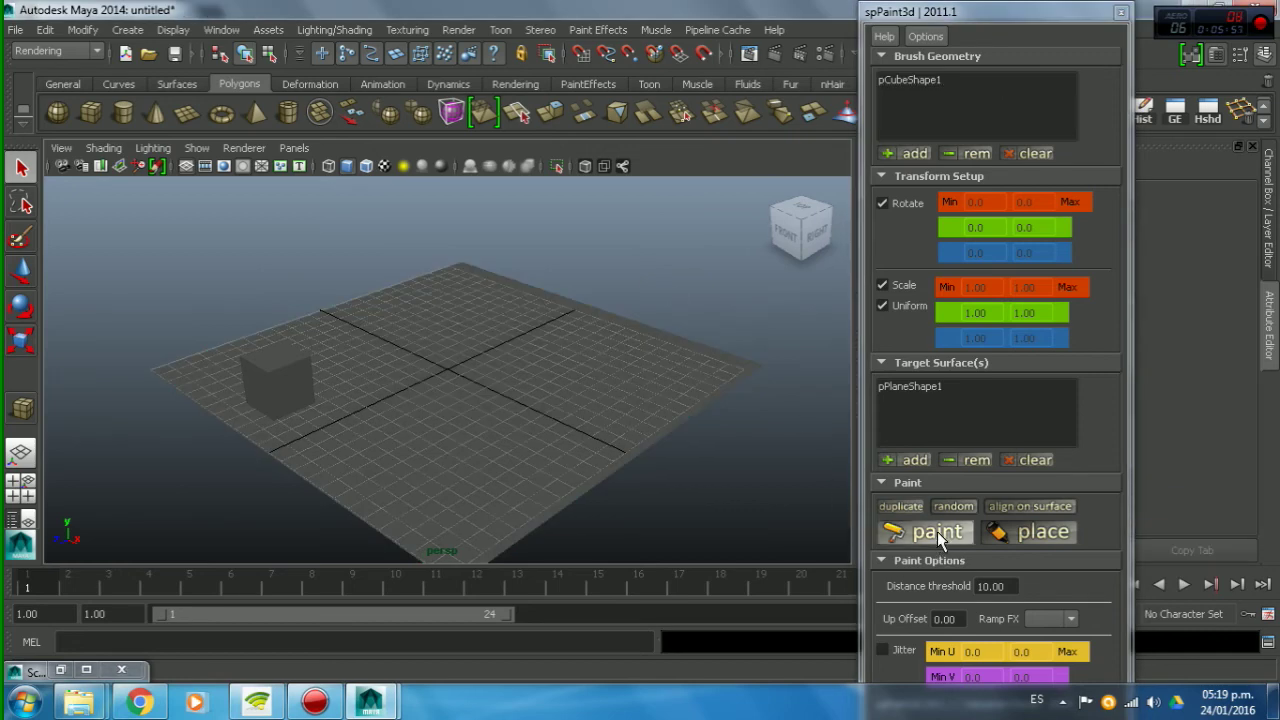
Step: Paint cube copies across the plane with three spPaint3d brush strokes
{"action": "left_click", "coordinate": [937, 531]}
{"action": "mouse_move", "coordinate": [435, 462]}
{"action": "left_mouse_down"}
{"action": "mouse_move", "coordinate": [395, 383]}
{"action": "mouse_move", "coordinate": [500, 266]}
{"action": "left_mouse_up"}
{"action": "left_click_drag", "start_coordinate": [264, 243], "coordinate": [337, 436]}
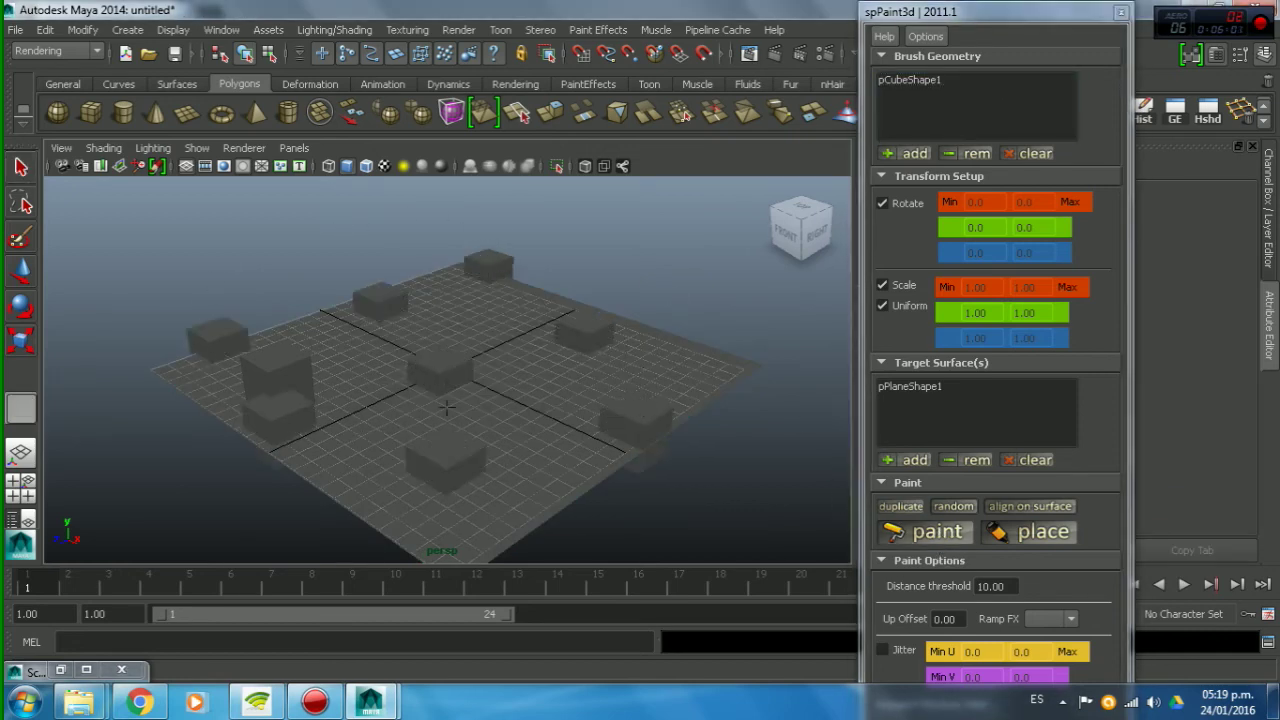
{"action": "mouse_move", "coordinate": [447, 407]}
{"action": "left_mouse_down"}
{"action": "mouse_move", "coordinate": [579, 375]}
{"action": "mouse_move", "coordinate": [529, 376]}
{"action": "left_mouse_up"}
Step: Stamp four more single cubes on the plane, then close the spPaint3d window
{"action": "left_click", "coordinate": [364, 357]}
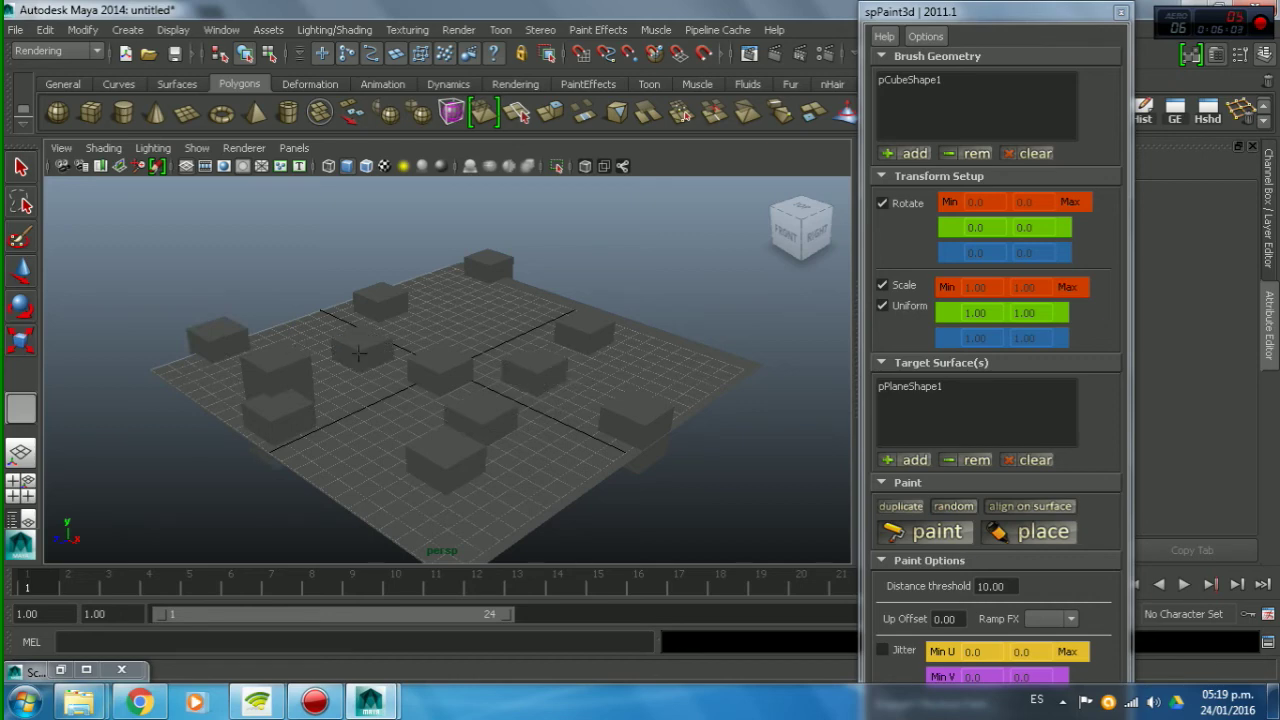
{"action": "left_click", "coordinate": [450, 303]}
{"action": "left_click", "coordinate": [423, 512]}
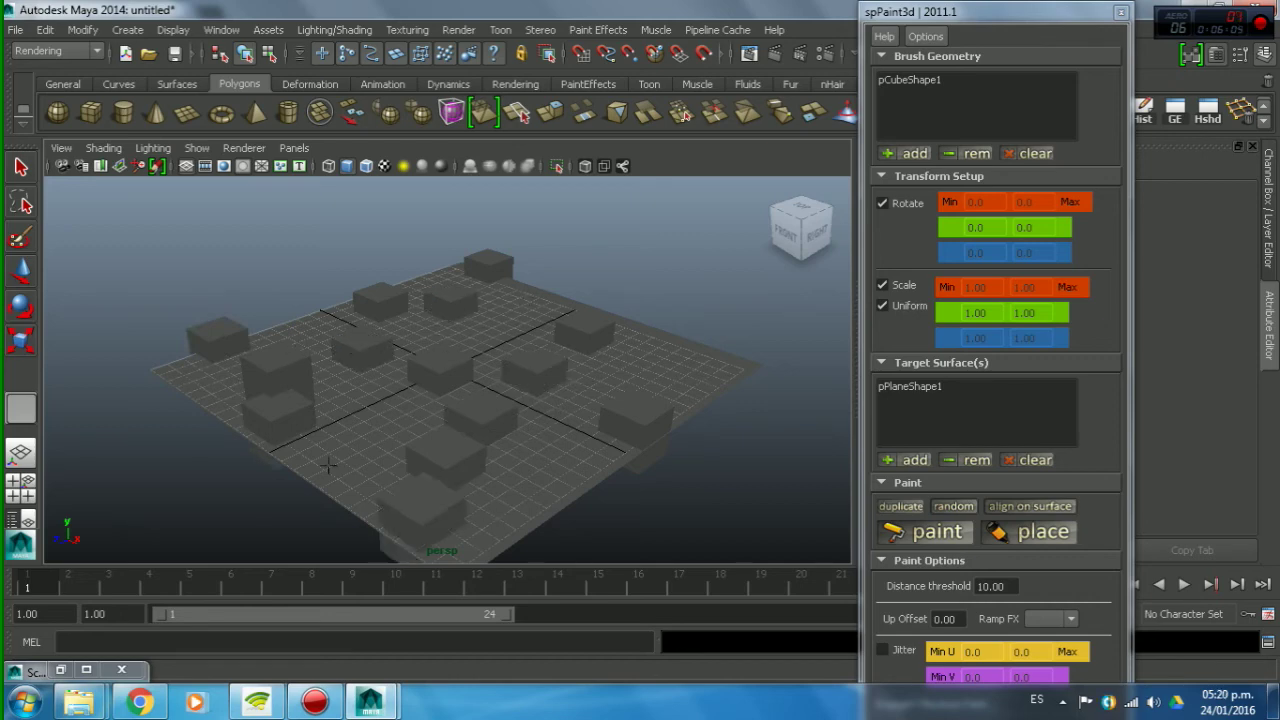
{"action": "left_click", "coordinate": [370, 405]}
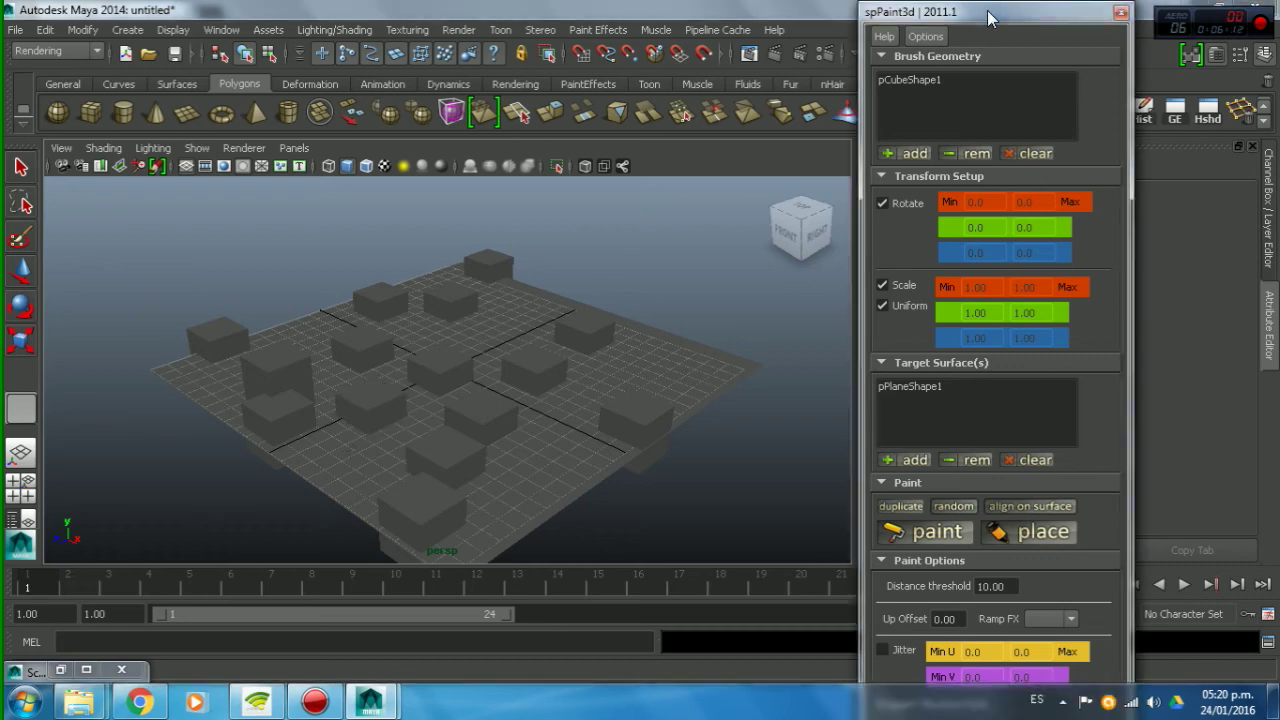
{"action": "left_click_drag", "start_coordinate": [995, 12], "coordinate": [487, 17]}
{"action": "left_click", "coordinate": [610, 17]}
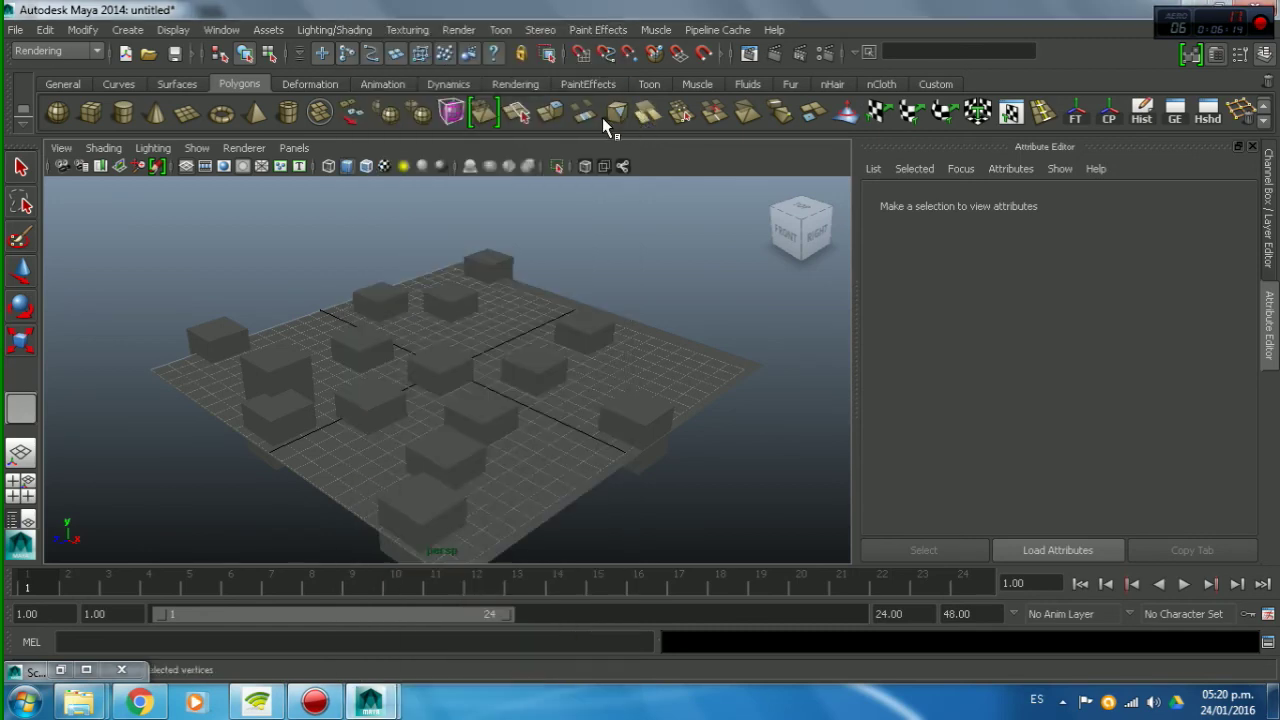
Step: Show another shelf row and bring the Script Editor back as a smaller window
{"action": "left_click", "coordinate": [1264, 120]}
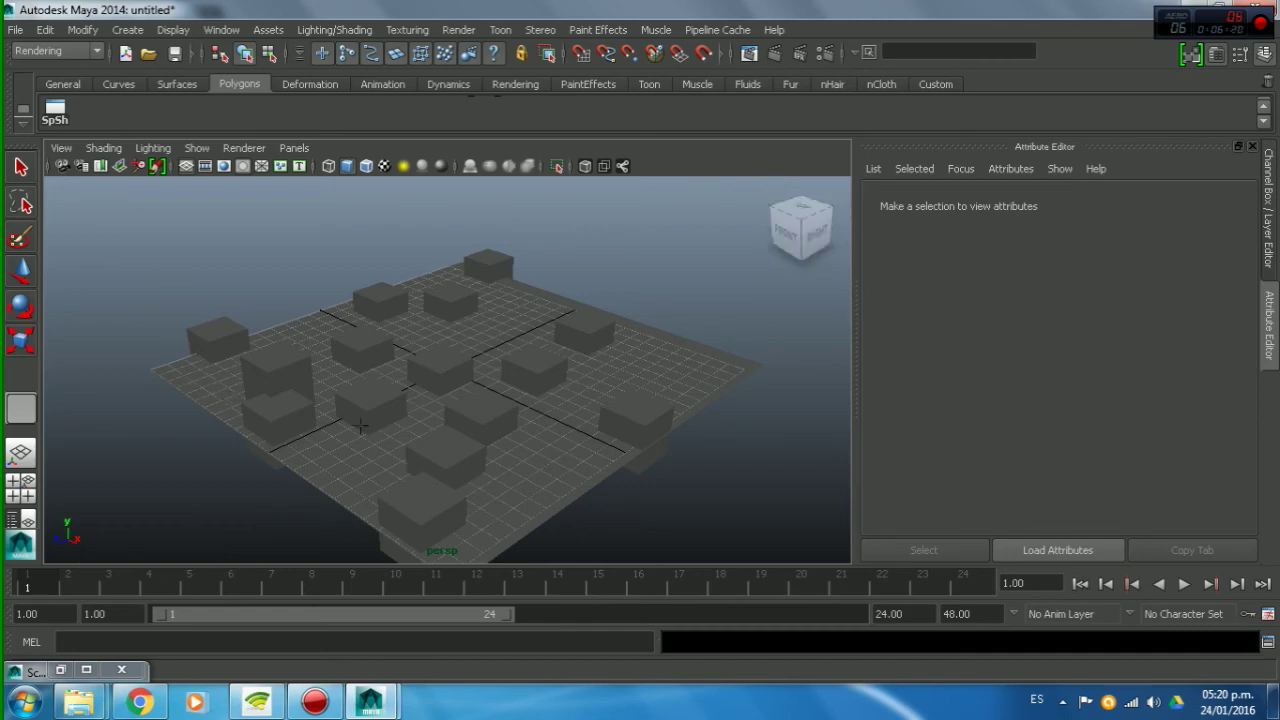
{"action": "left_click", "coordinate": [86, 669]}
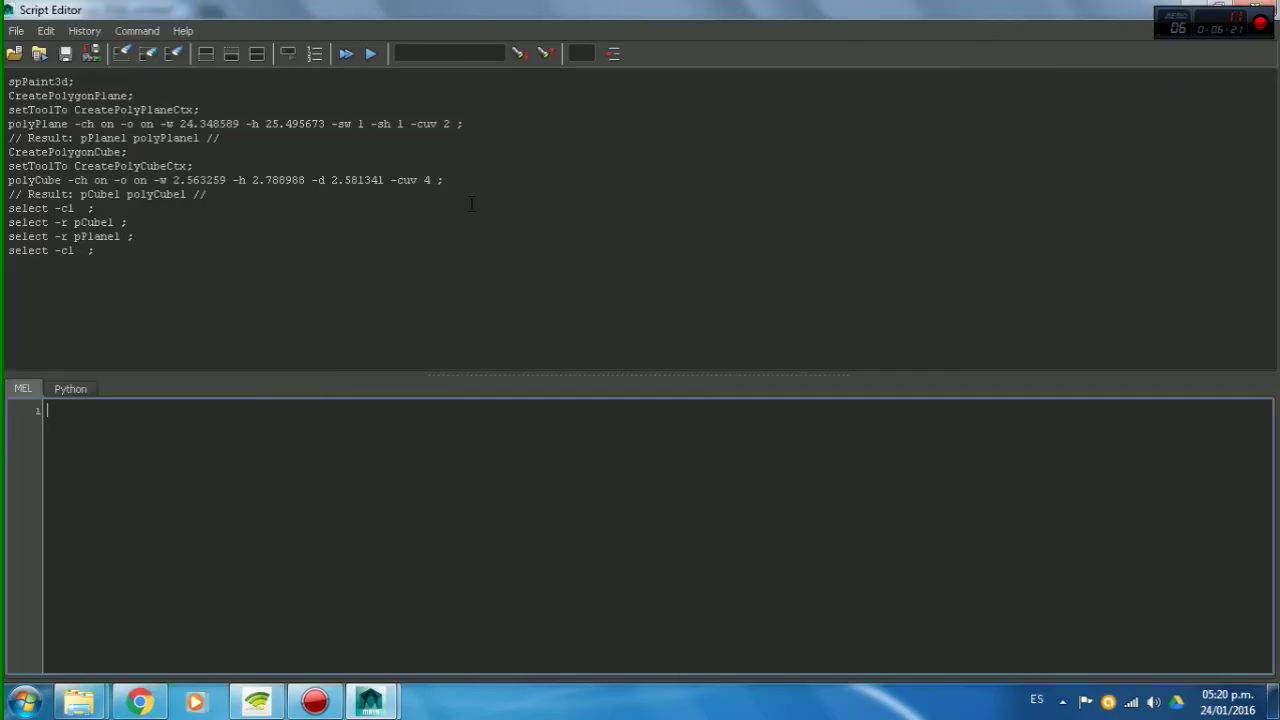
{"action": "double_click", "coordinate": [418, 22]}
Step: Copy 'spPaint3d' from the CreativeCrash page, switch to the Custom shelf, and run it in Maya
{"action": "left_click", "coordinate": [139, 701]}
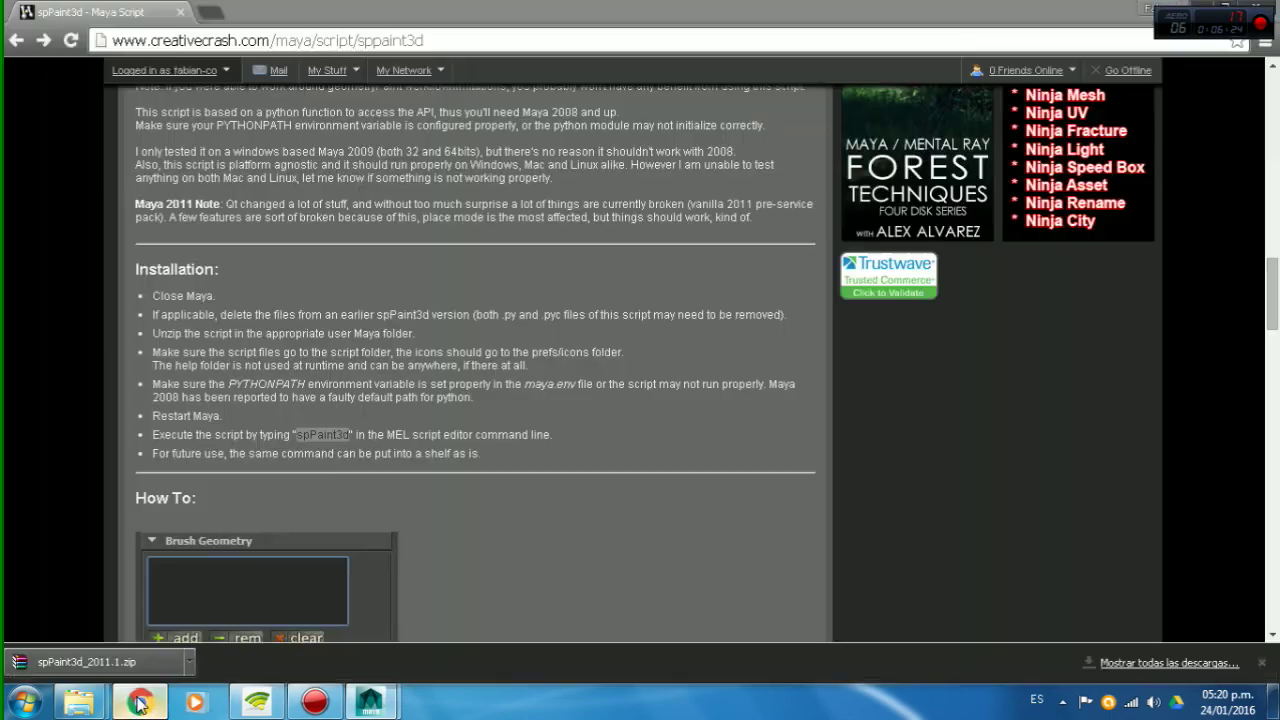
{"action": "double_click", "coordinate": [322, 434]}
{"action": "left_click", "coordinate": [370, 701]}
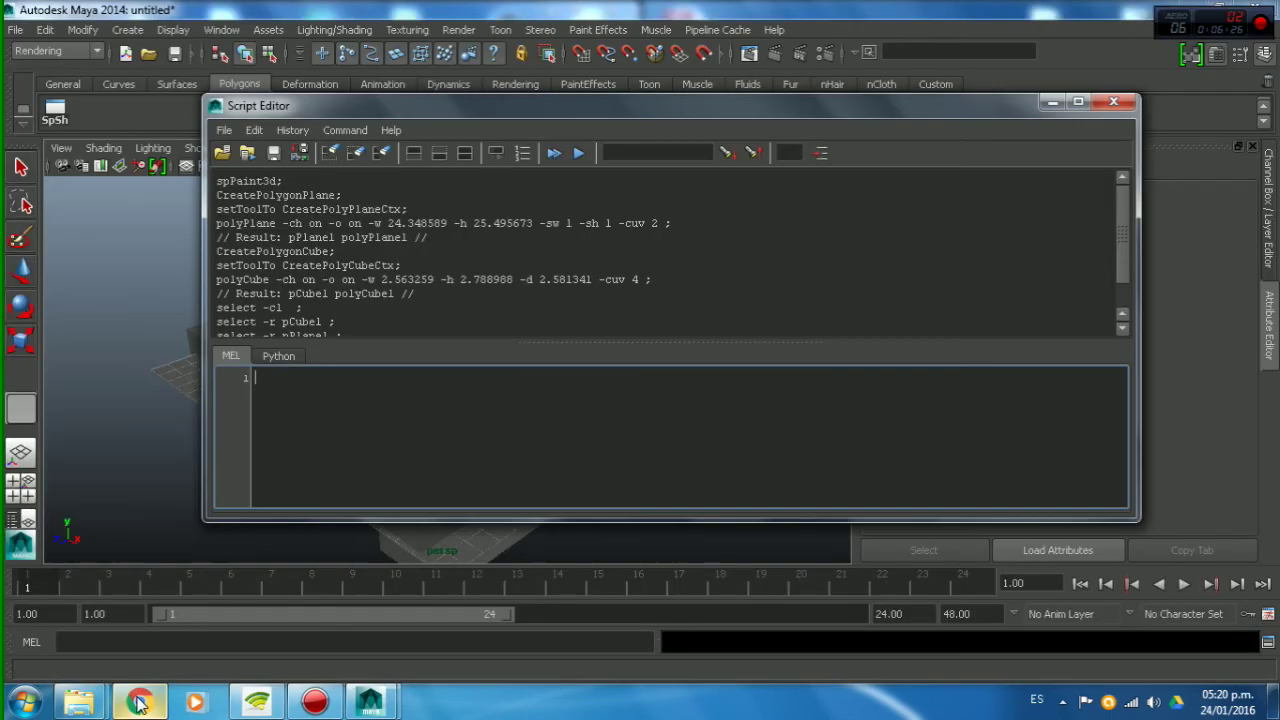
{"action": "left_click", "coordinate": [352, 423]}
{"action": "key", "text": "ctrl+v"}
{"action": "key", "text": "ctrl+Return"}
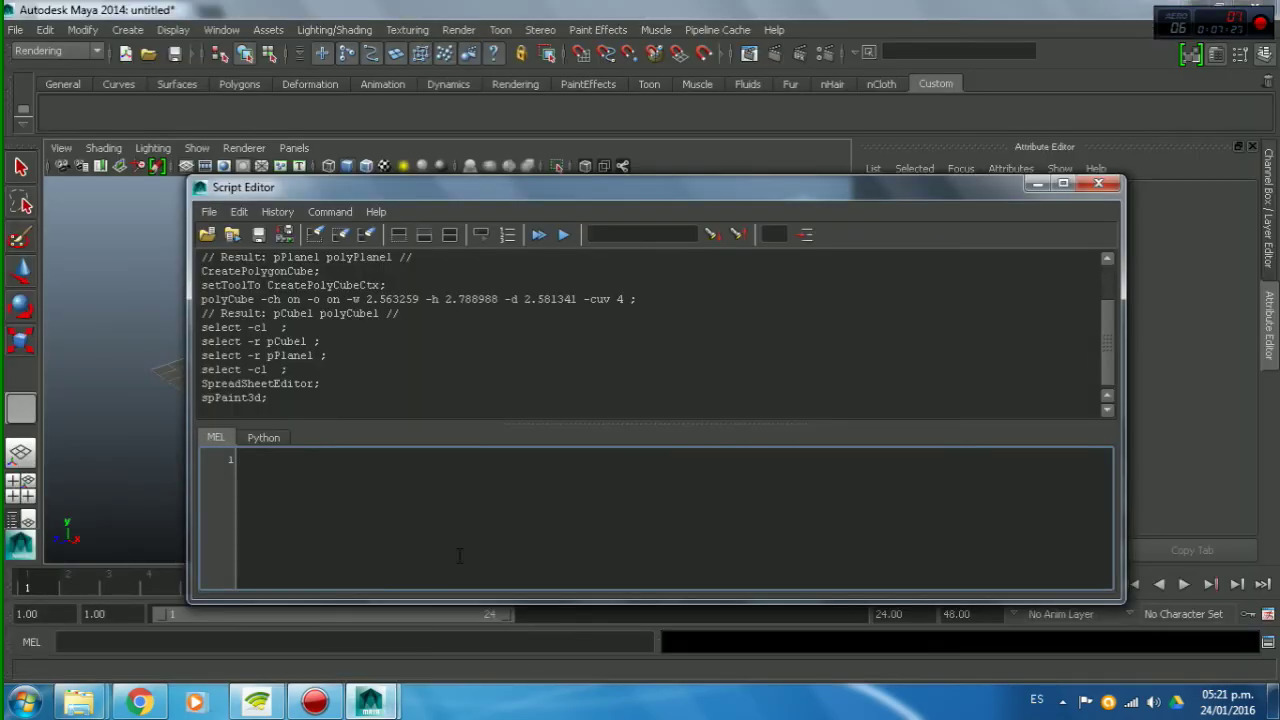
Step: Drag the pasted spPaint3d command onto the Custom shelf as a MEL button
{"action": "type", "text": "spPaint3d"}
{"action": "double_click", "coordinate": [255, 460]}
{"action": "middle_click_drag", "start_coordinate": [265, 460], "coordinate": [52, 115]}
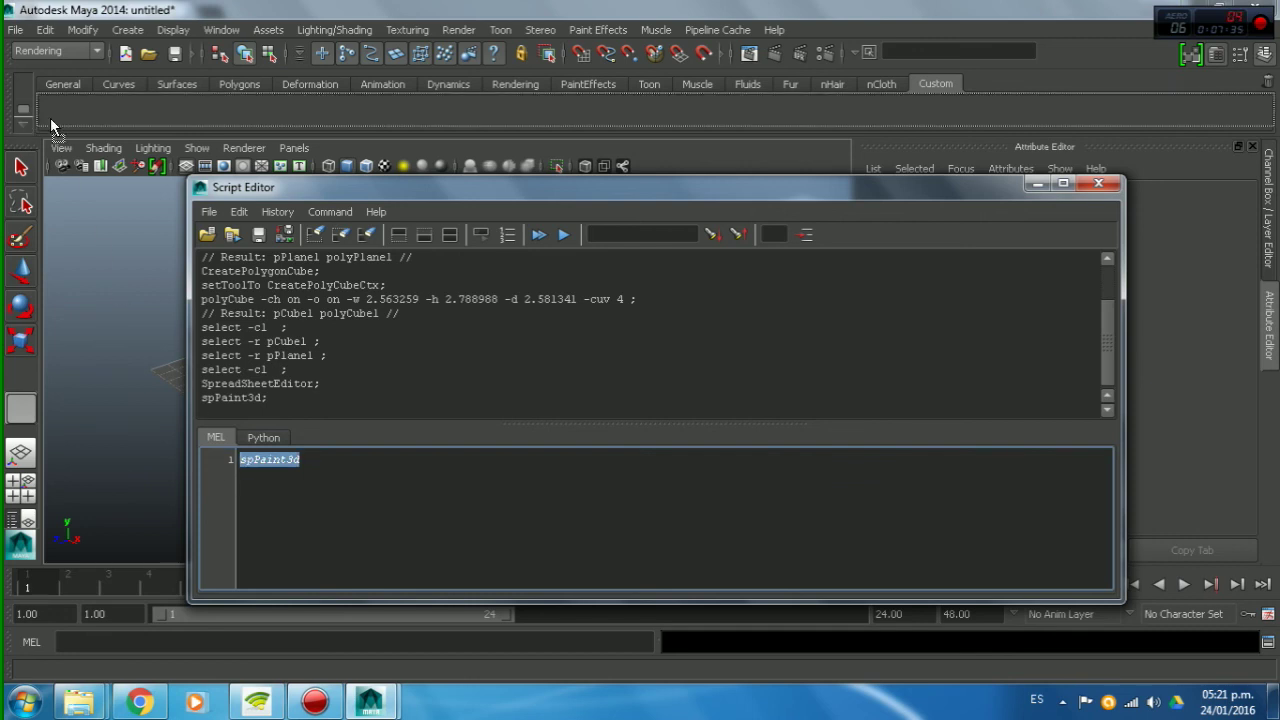
{"action": "left_click", "coordinate": [556, 356]}
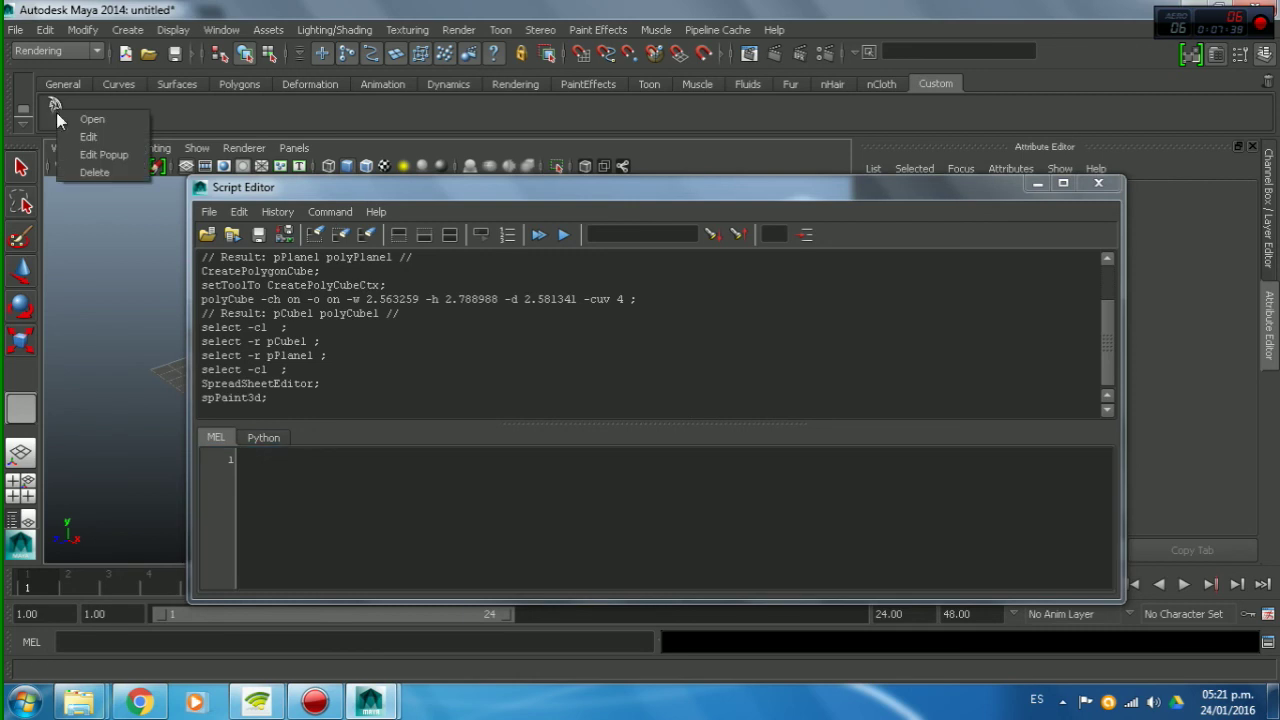
Step: Check the new spPaint3d button in the Shelf Editor, then minimize the Script Editor
{"action": "left_click", "coordinate": [74, 136]}
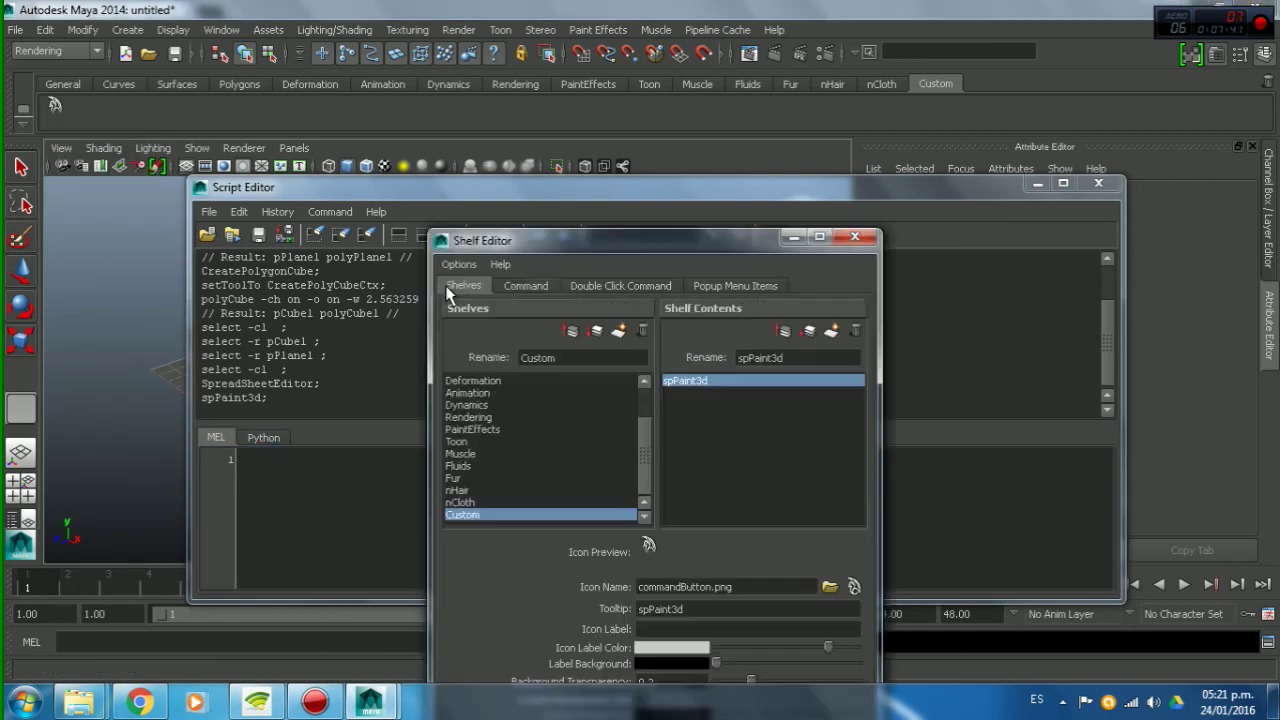
{"action": "left_click", "coordinate": [463, 286]}
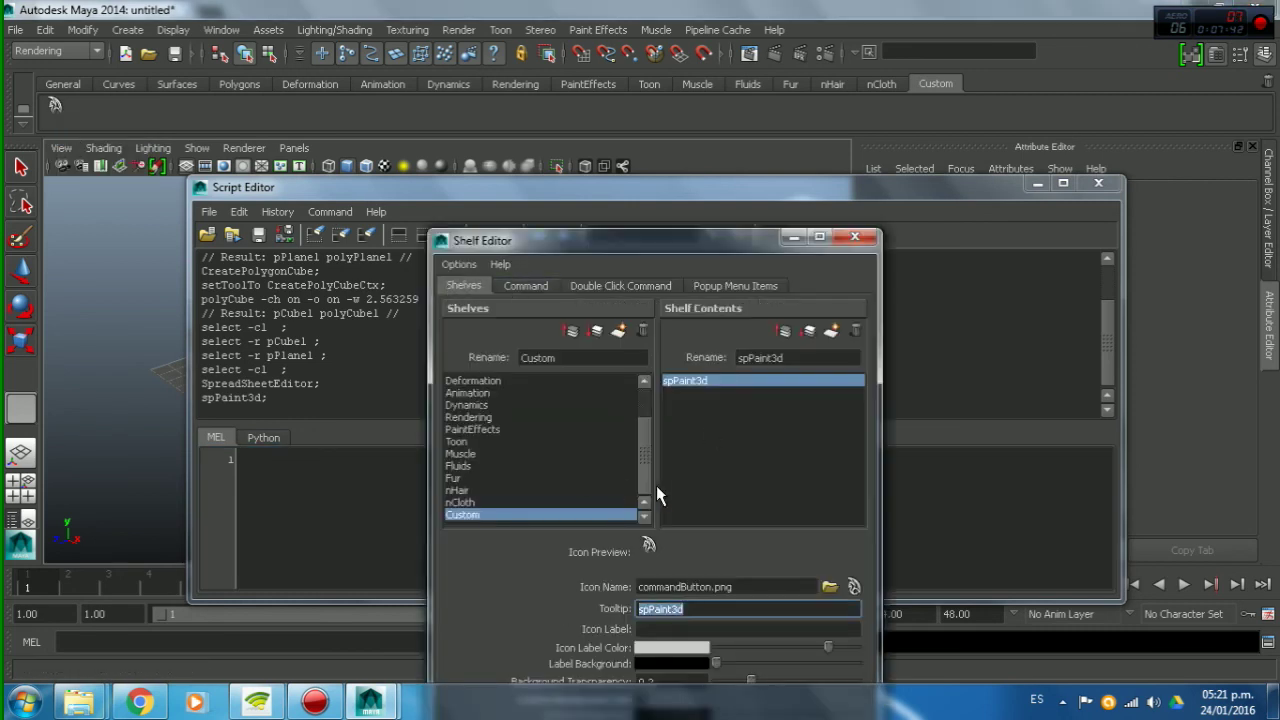
{"action": "left_click", "coordinate": [855, 237]}
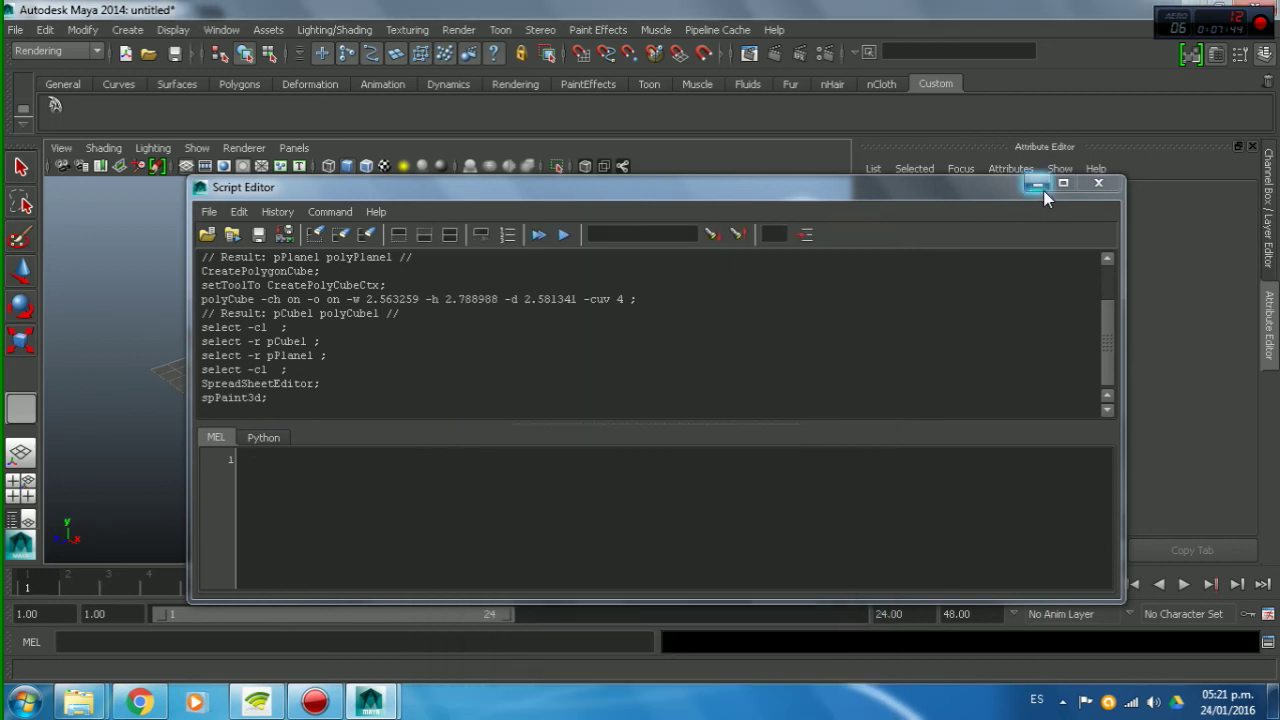
{"action": "left_click", "coordinate": [1038, 184]}
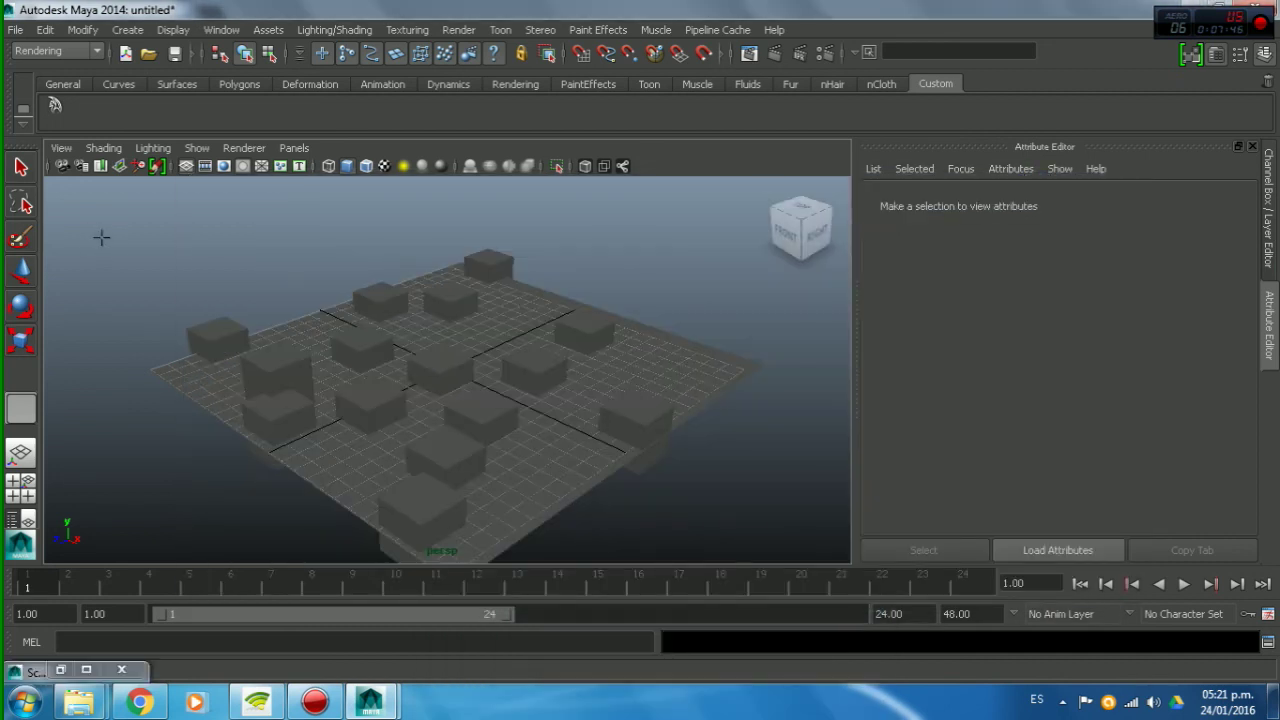
Step: Switch to the Select tool, launch spPaint3d from the Custom shelf, and dock its window right
{"action": "key", "text": "q"}
{"action": "left_click", "coordinate": [55, 107]}
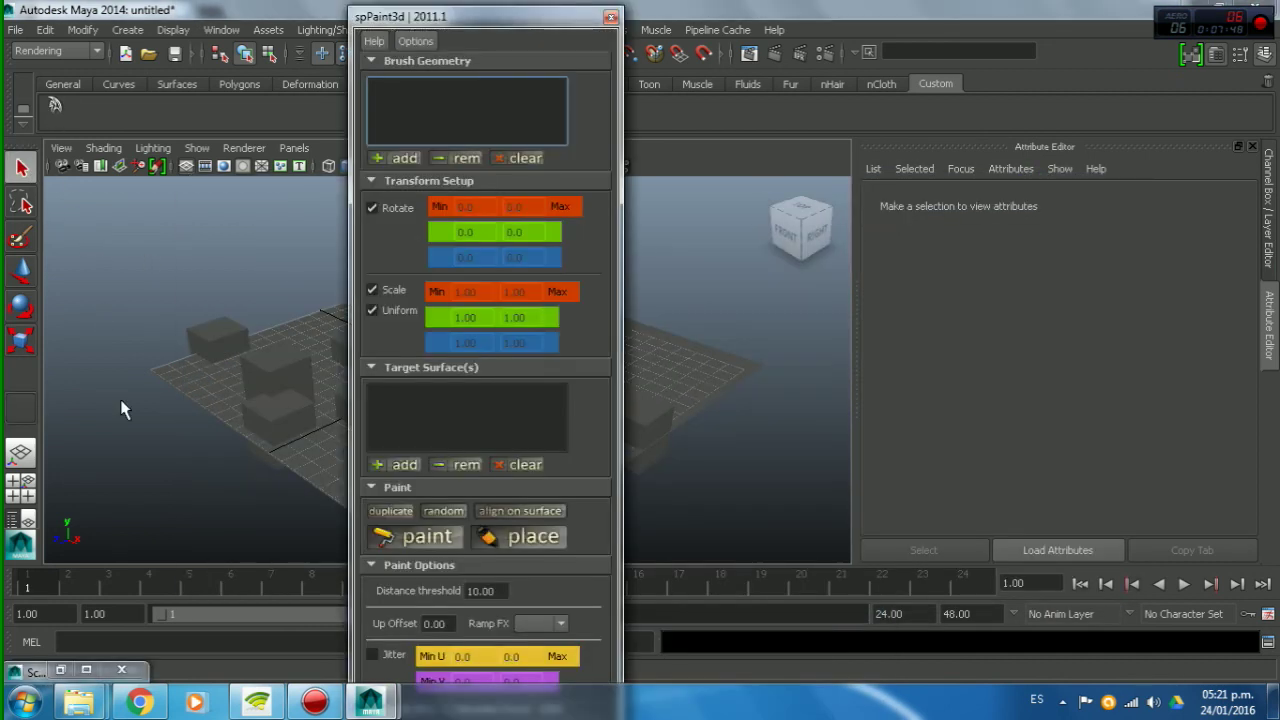
{"action": "mouse_move", "coordinate": [520, 12]}
{"action": "left_mouse_down"}
{"action": "mouse_move", "coordinate": [474, 20]}
{"action": "mouse_move", "coordinate": [622, 13]}
{"action": "left_mouse_up"}
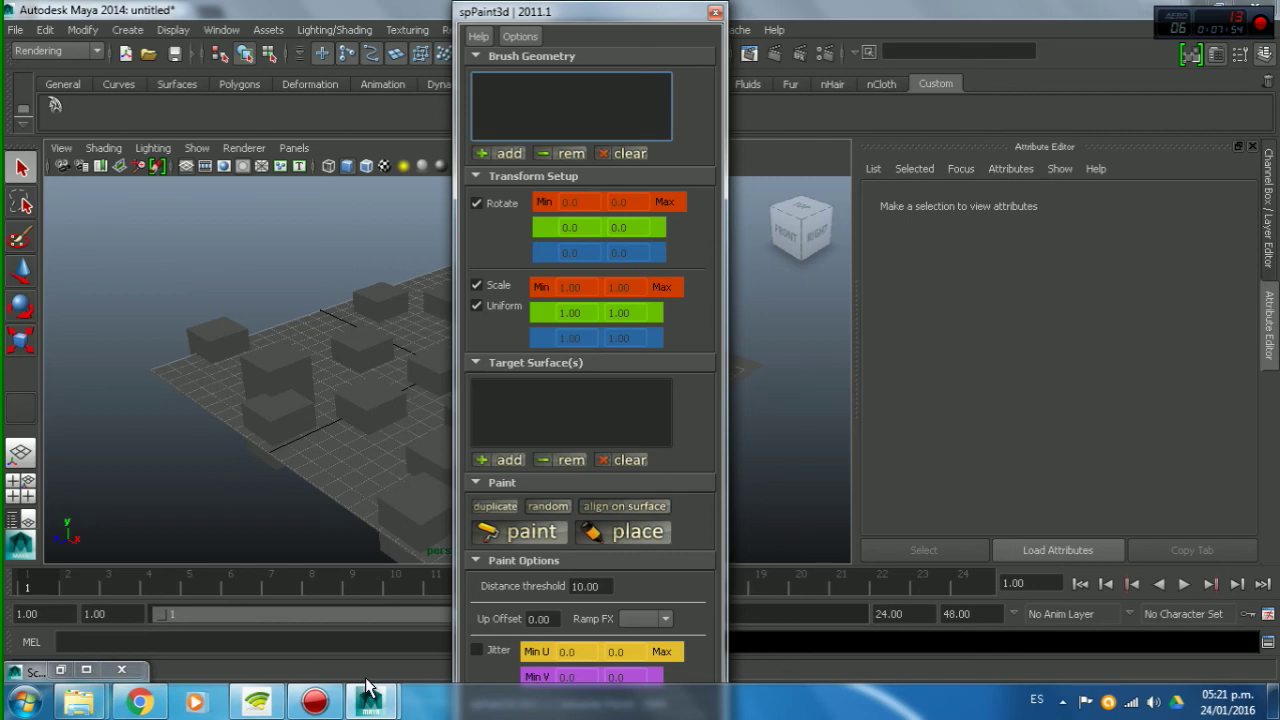
{"action": "left_click", "coordinate": [96, 267]}
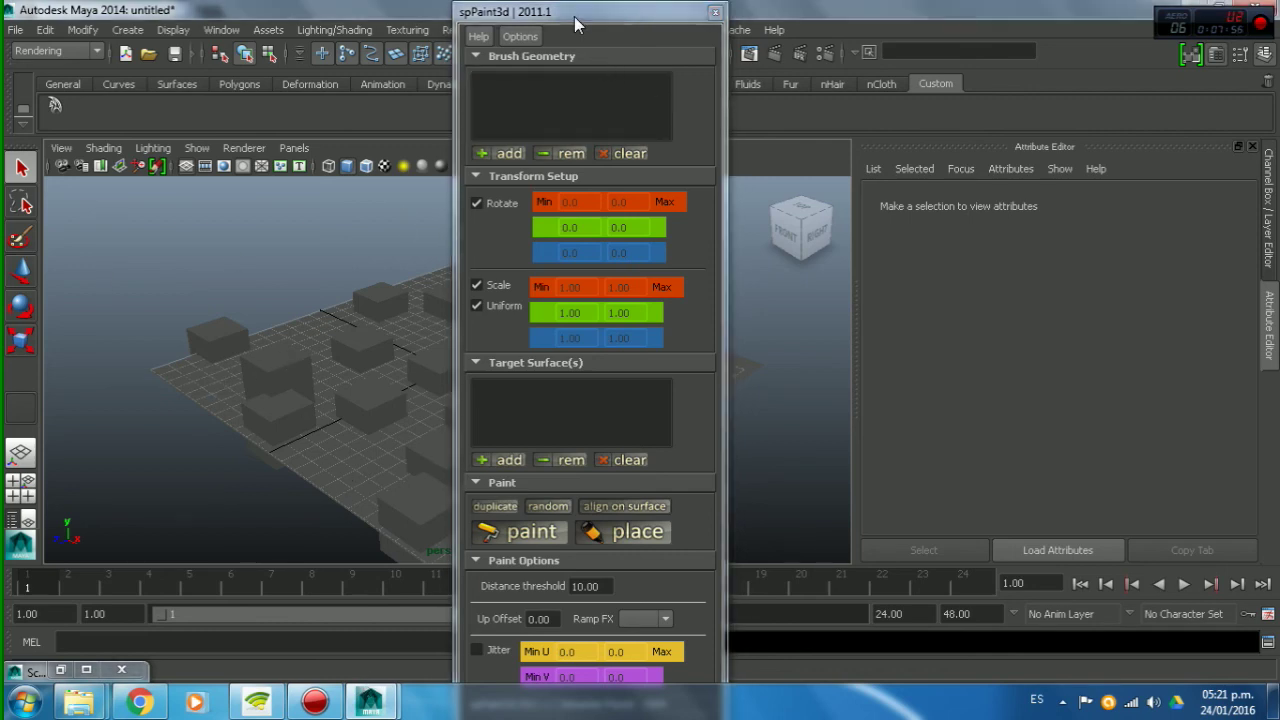
{"action": "left_click_drag", "start_coordinate": [574, 16], "coordinate": [925, 26]}
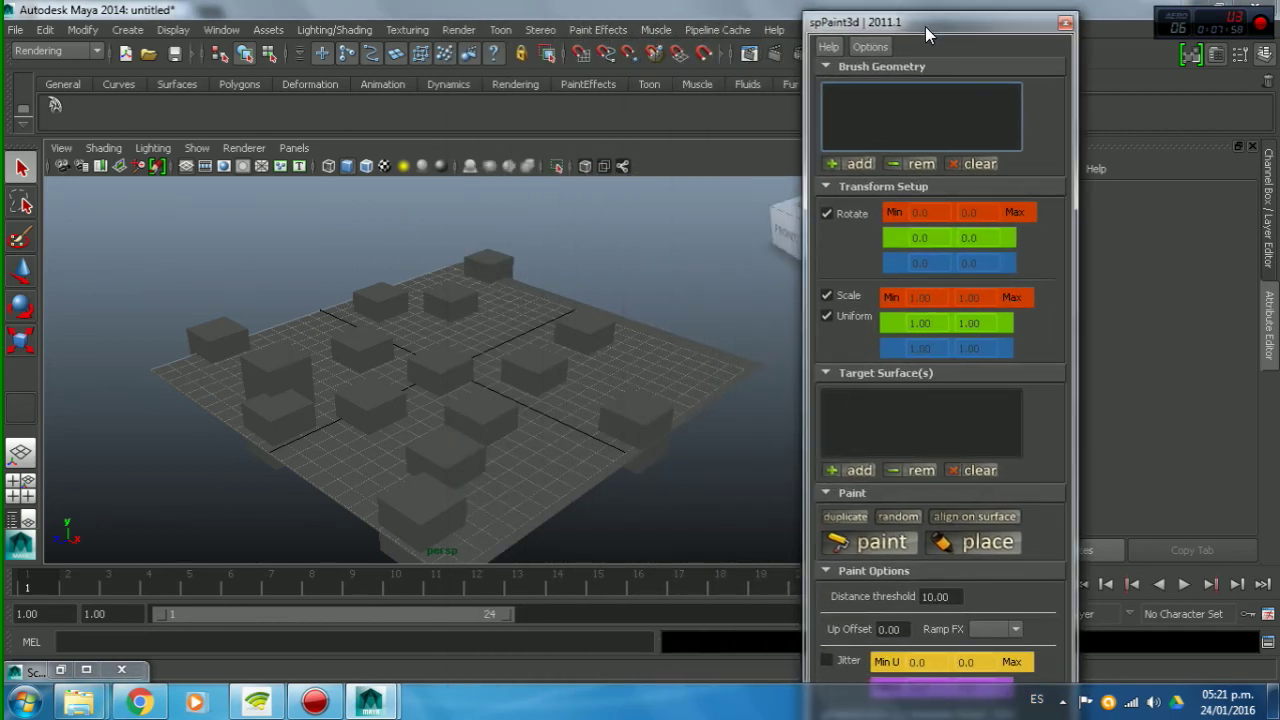